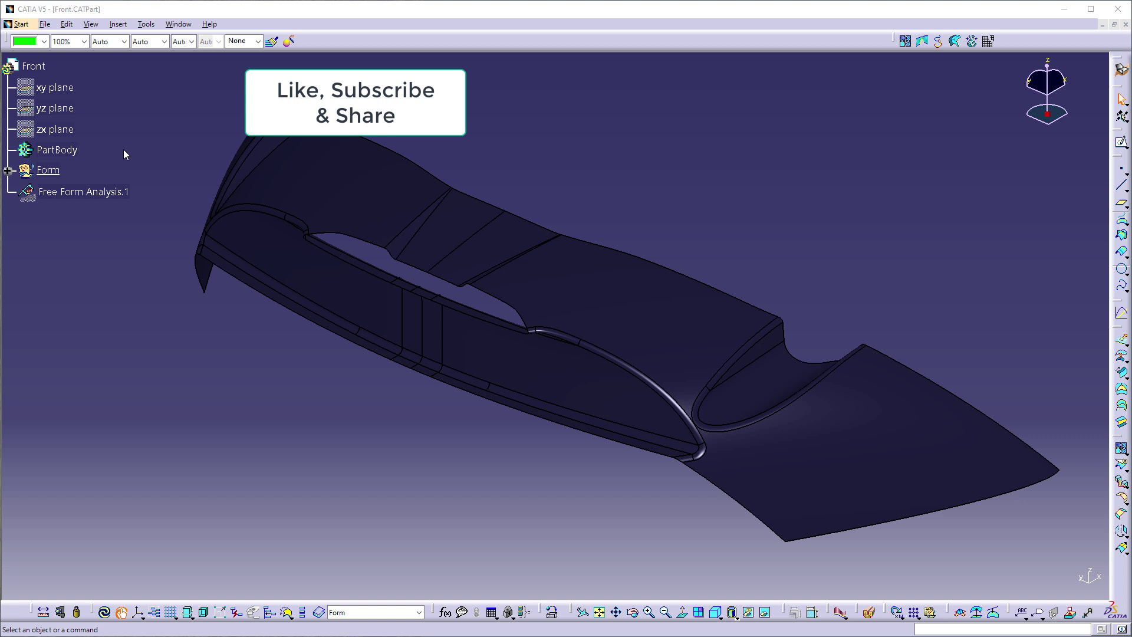
Open View > Lighting and swing the light direction around the armrest
{"action": "left_click", "coordinate": [93, 26]}
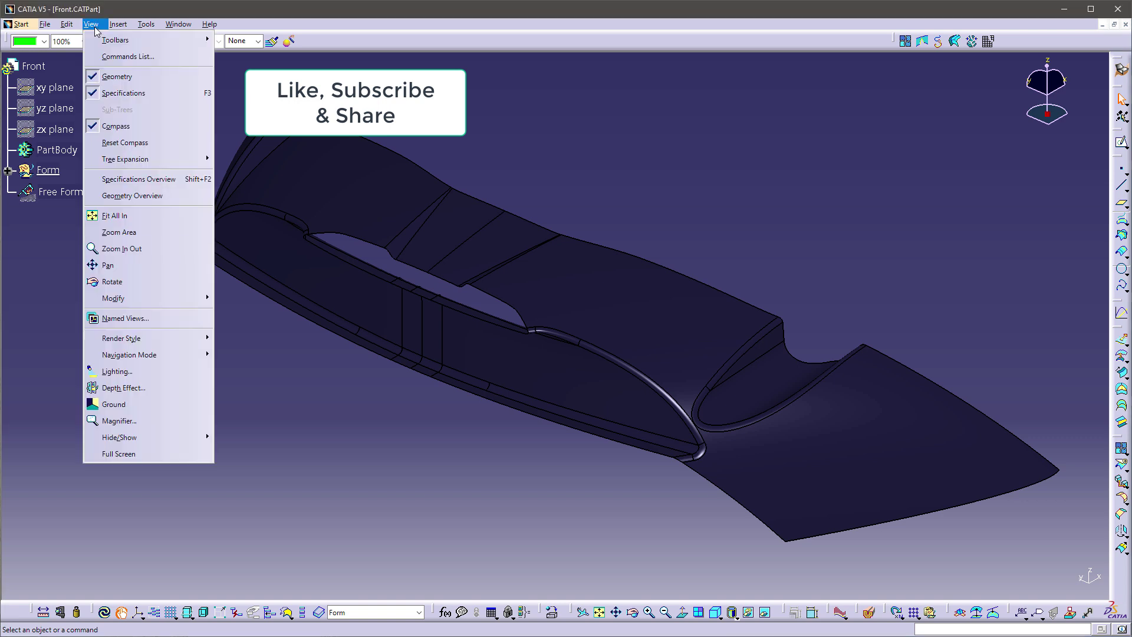
{"action": "left_click", "coordinate": [118, 371]}
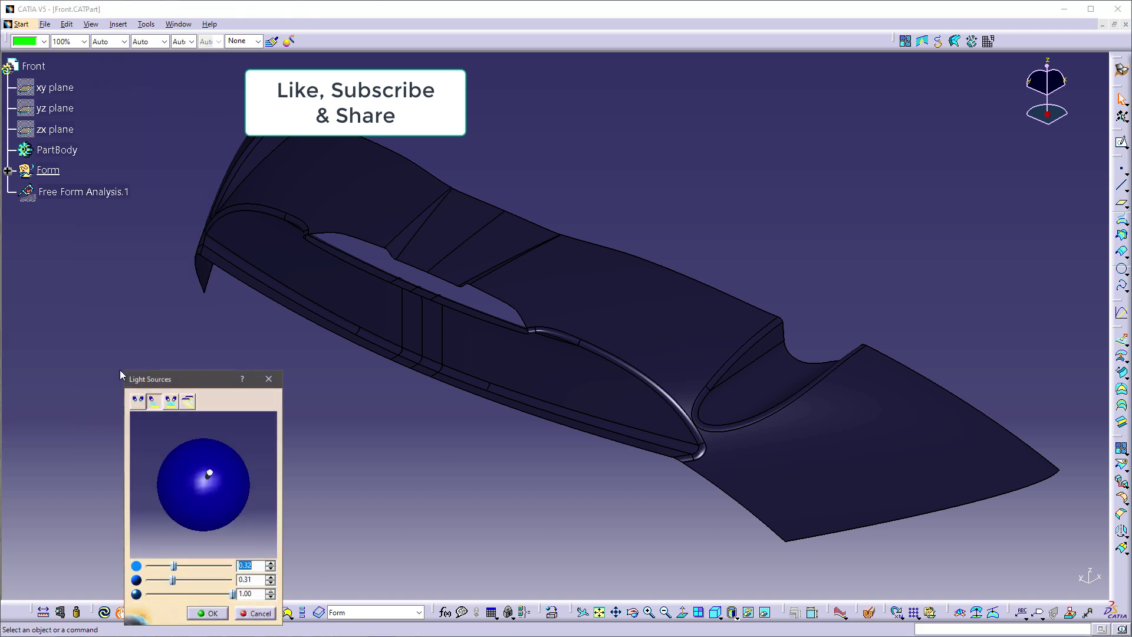
{"action": "left_click_drag", "start_coordinate": [137, 377], "coordinate": [74, 303]}
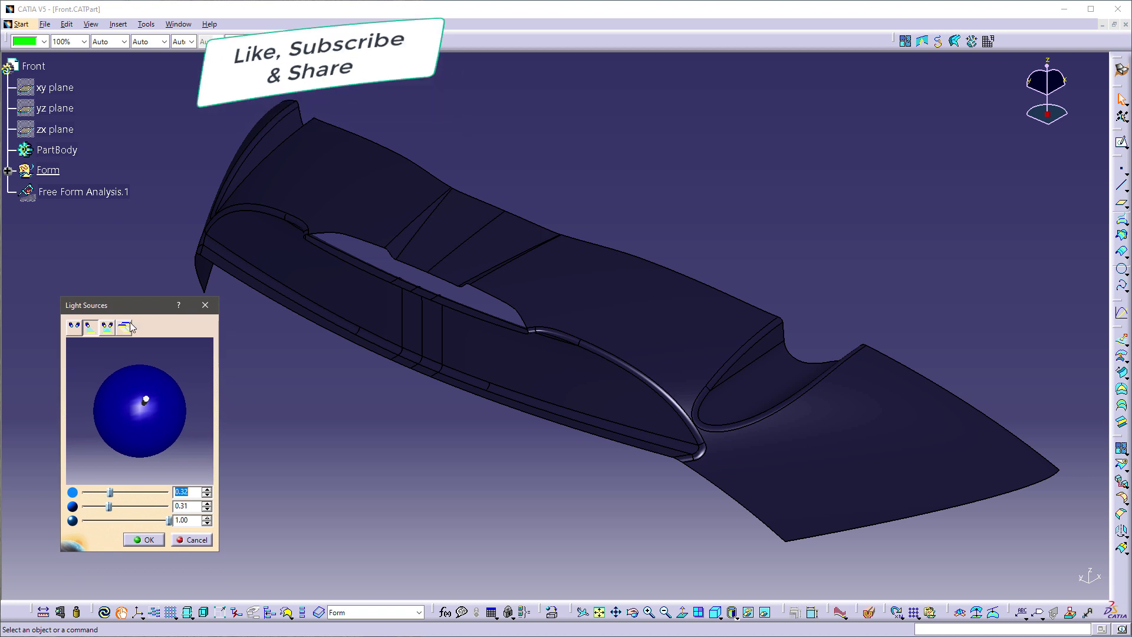
{"action": "left_click_drag", "start_coordinate": [146, 402], "coordinate": [175, 354]}
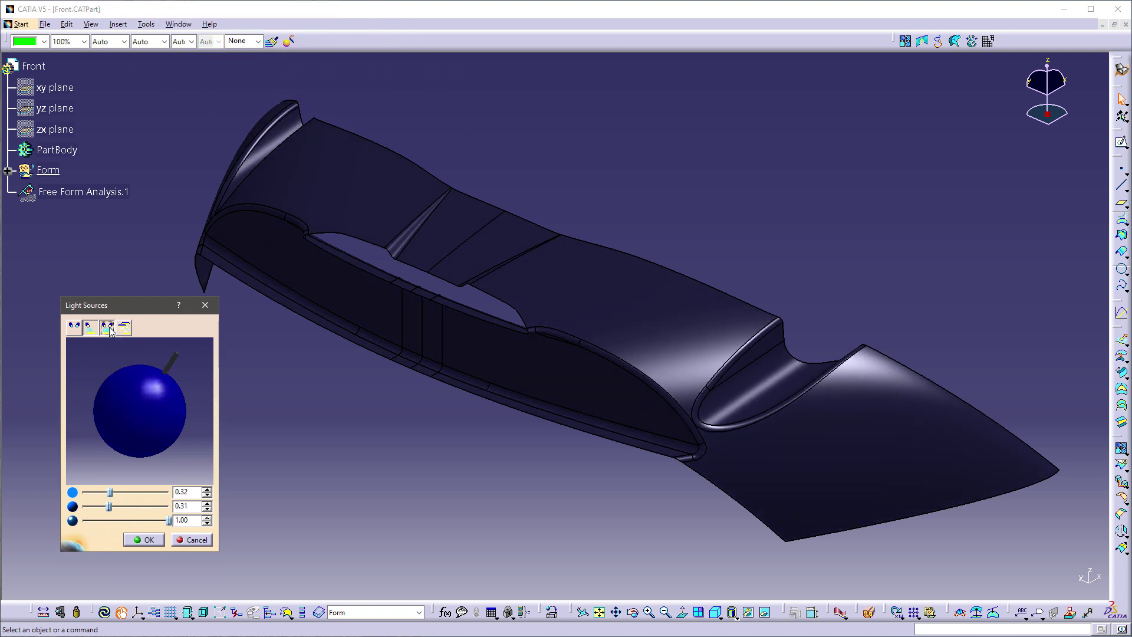
Try the two-light and neon lighting modes and orbit the model to compare them
{"action": "left_click", "coordinate": [109, 328]}
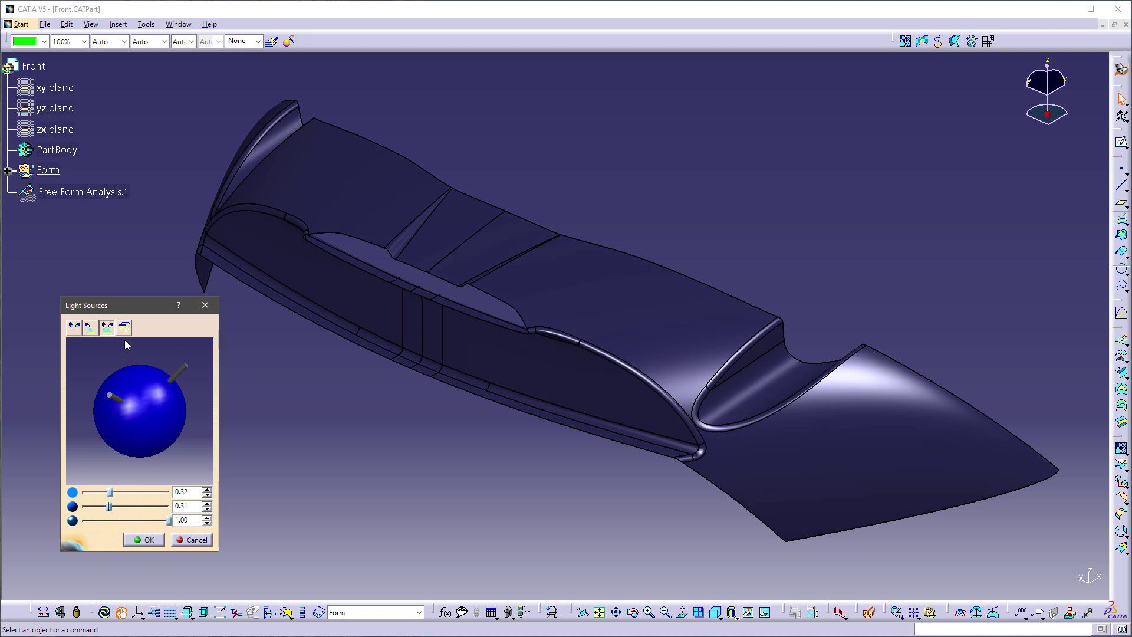
{"action": "left_click", "coordinate": [124, 328]}
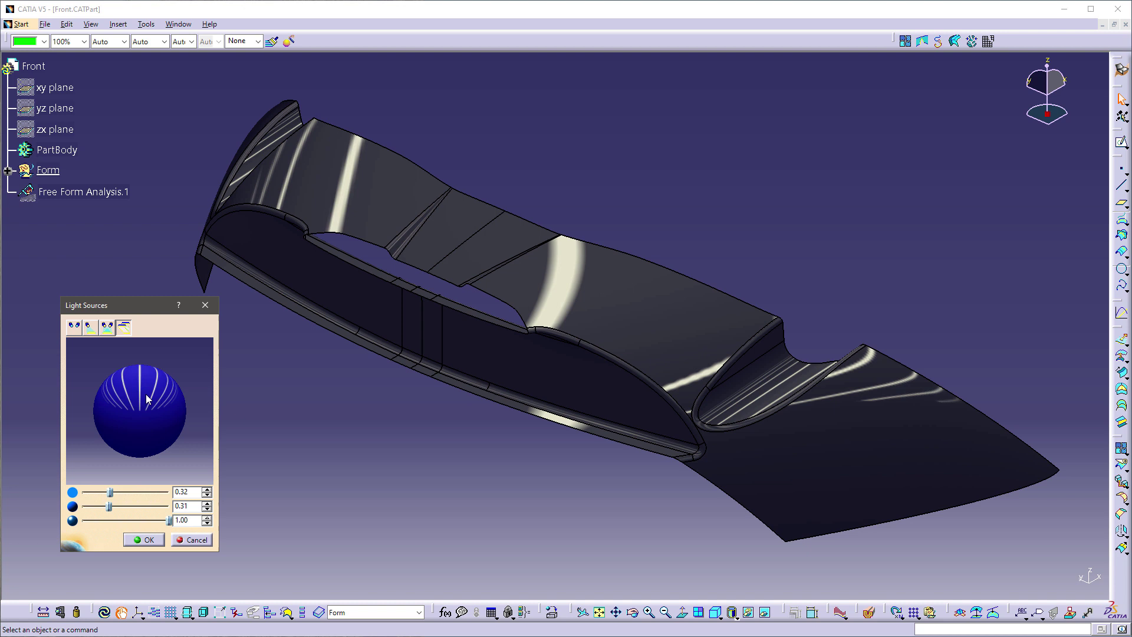
{"action": "middle_click_drag", "start_coordinate": [413, 330], "coordinate": [486, 330]}
Use single-light mode with levels lowered to 0.14 and 0.21, moving the light upper right
{"action": "left_click", "coordinate": [77, 328]}
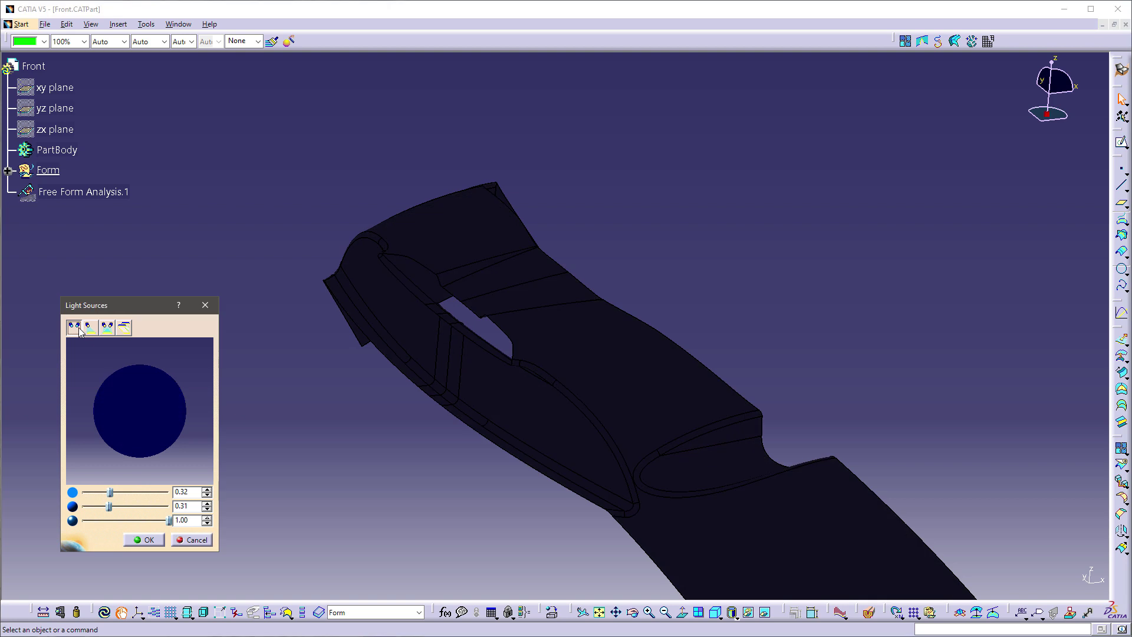
{"action": "left_click", "coordinate": [89, 327]}
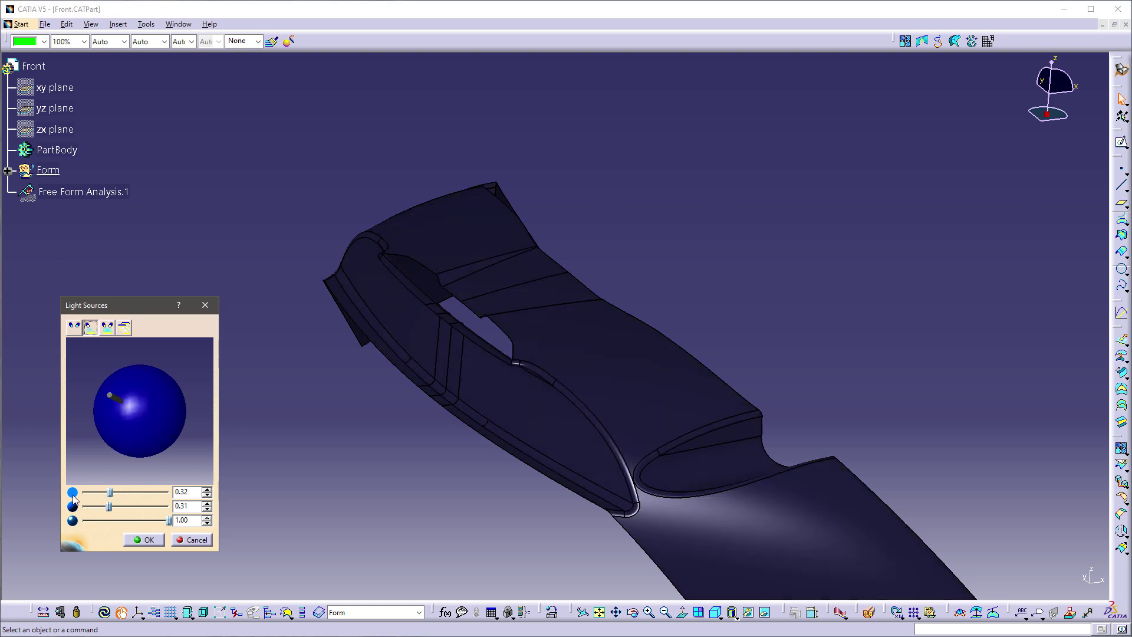
{"action": "left_click_drag", "start_coordinate": [111, 492], "coordinate": [90, 511]}
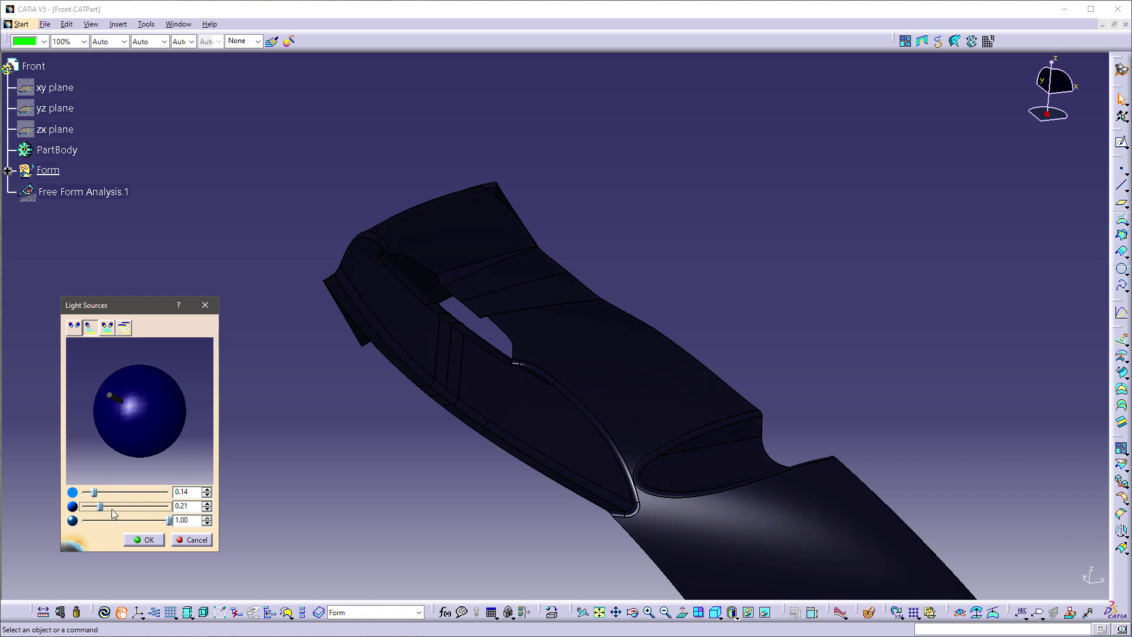
{"action": "mouse_move", "coordinate": [169, 520]}
{"action": "left_mouse_down"}
{"action": "mouse_move", "coordinate": [159, 520]}
{"action": "mouse_move", "coordinate": [169, 520]}
{"action": "left_mouse_up"}
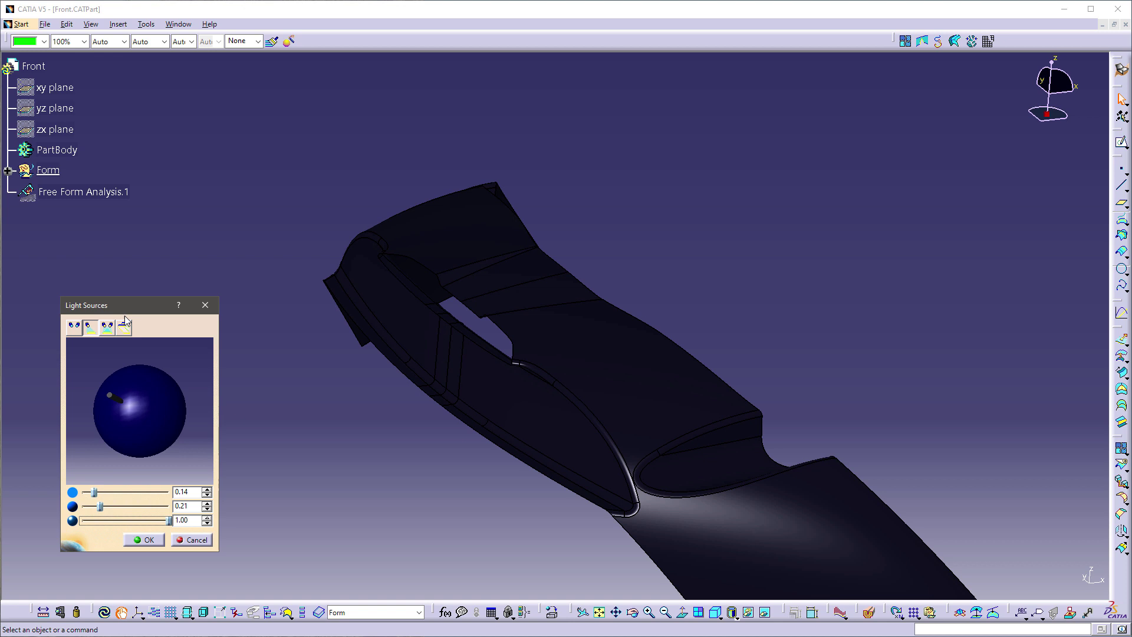
{"action": "left_click_drag", "start_coordinate": [128, 305], "coordinate": [0, 289]}
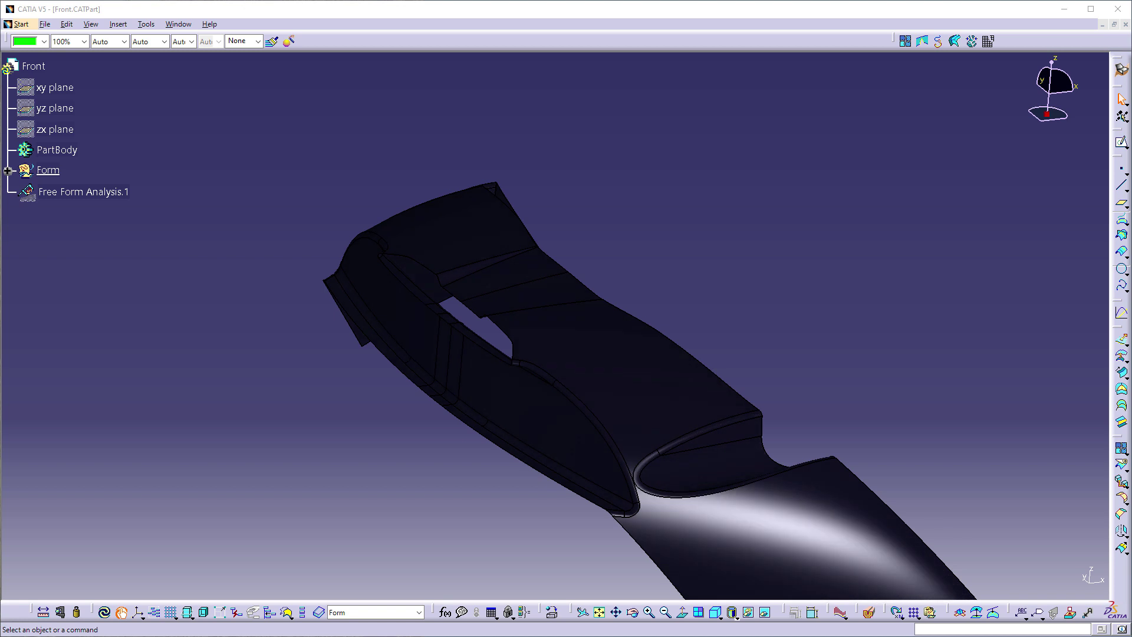
{"action": "left_click_drag", "start_coordinate": [0, 287], "coordinate": [147, 274]}
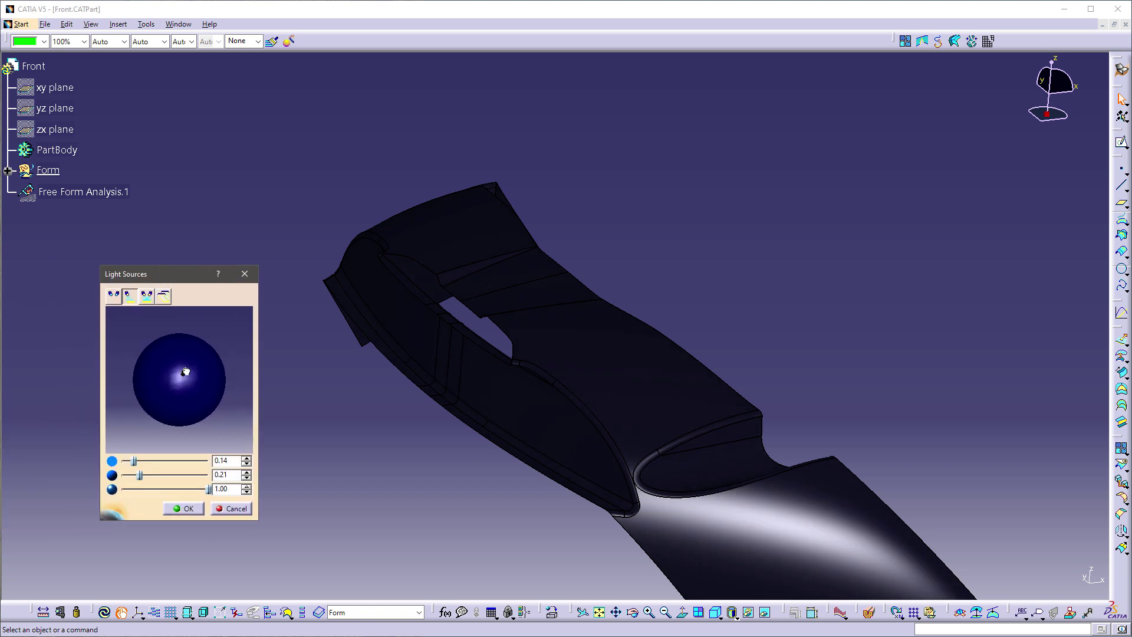
{"action": "left_click_drag", "start_coordinate": [185, 372], "coordinate": [195, 358]}
{"action": "left_click_drag", "start_coordinate": [183, 279], "coordinate": [1, 287]}
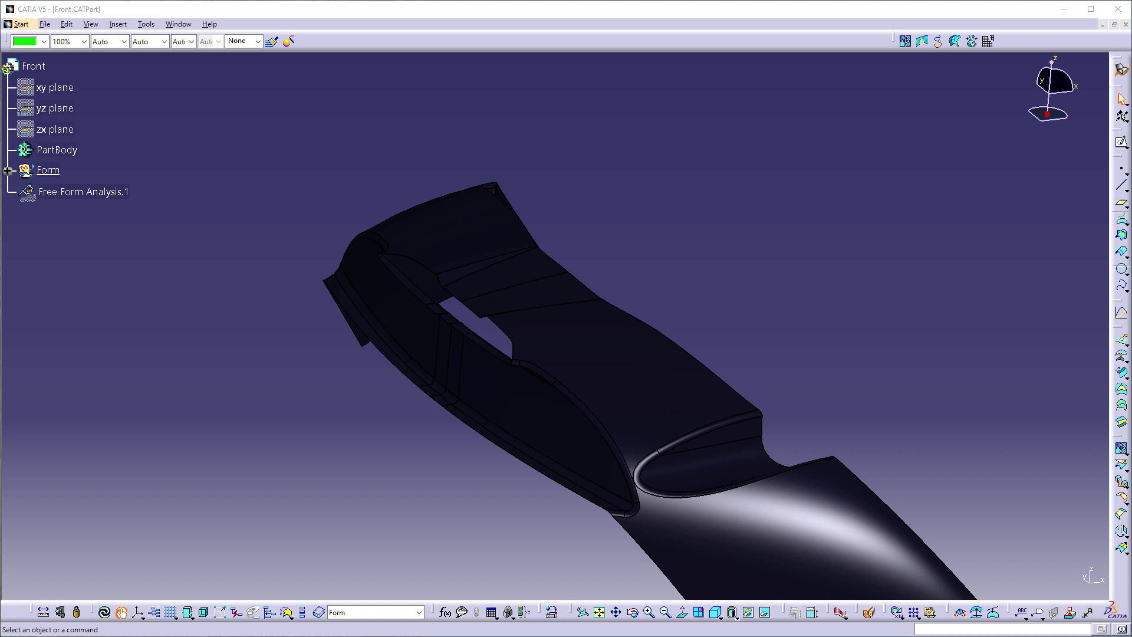
{"action": "left_click_drag", "start_coordinate": [1, 263], "coordinate": [161, 262]}
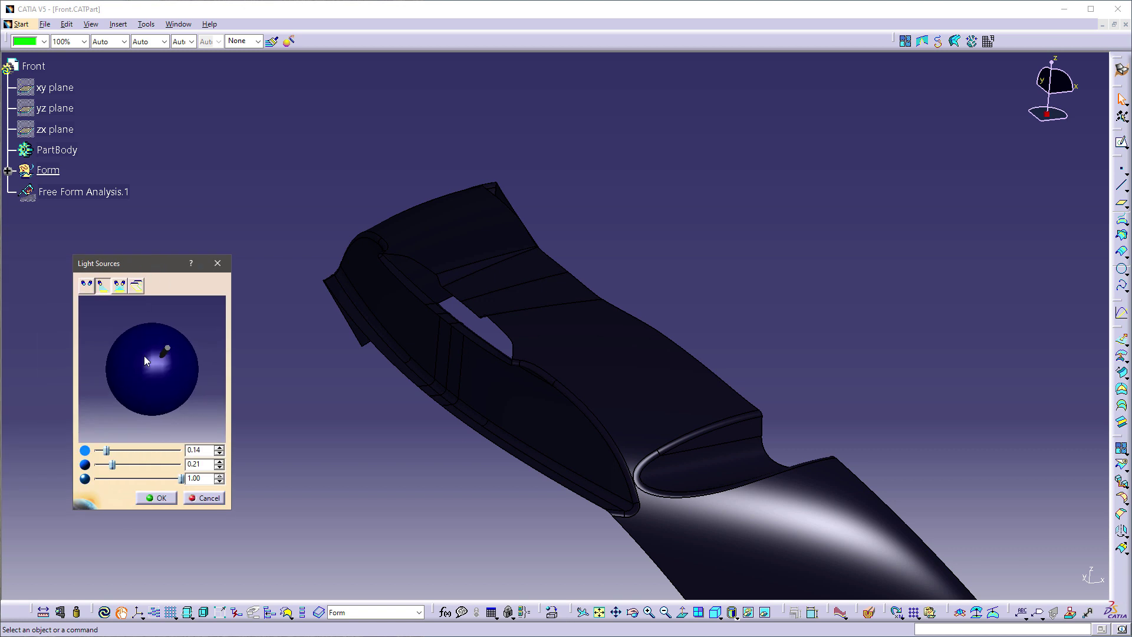
Accept the lighting settings with OK to close the Light Sources dialog
{"action": "left_click", "coordinate": [158, 497]}
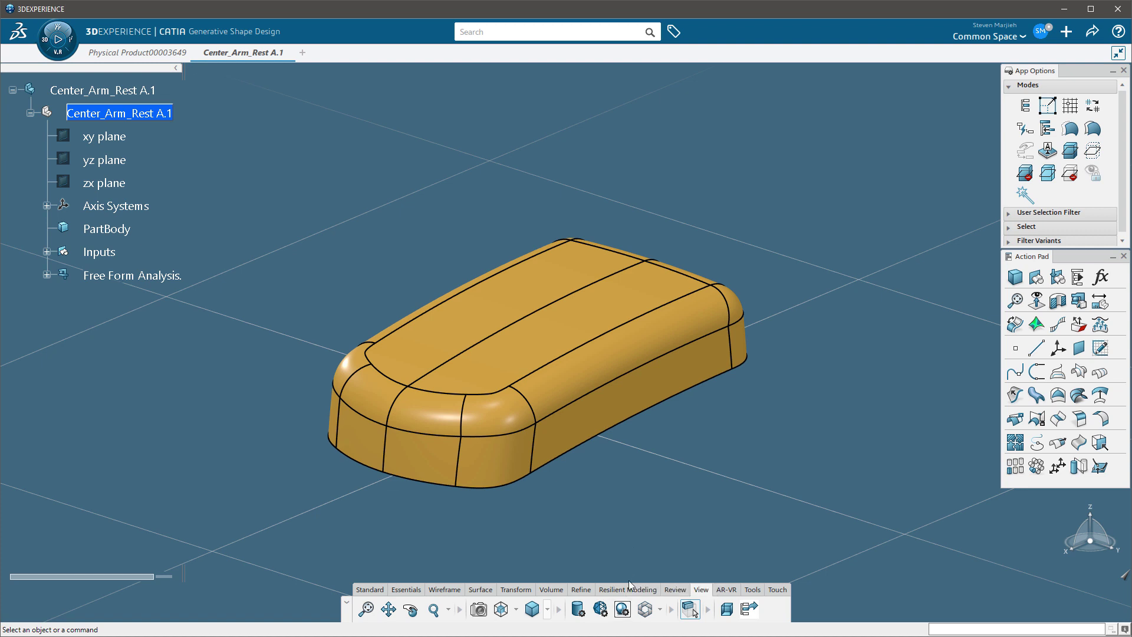
Open Ambience and Camera and apply the White Review ambience preset
{"action": "left_click", "coordinate": [623, 611]}
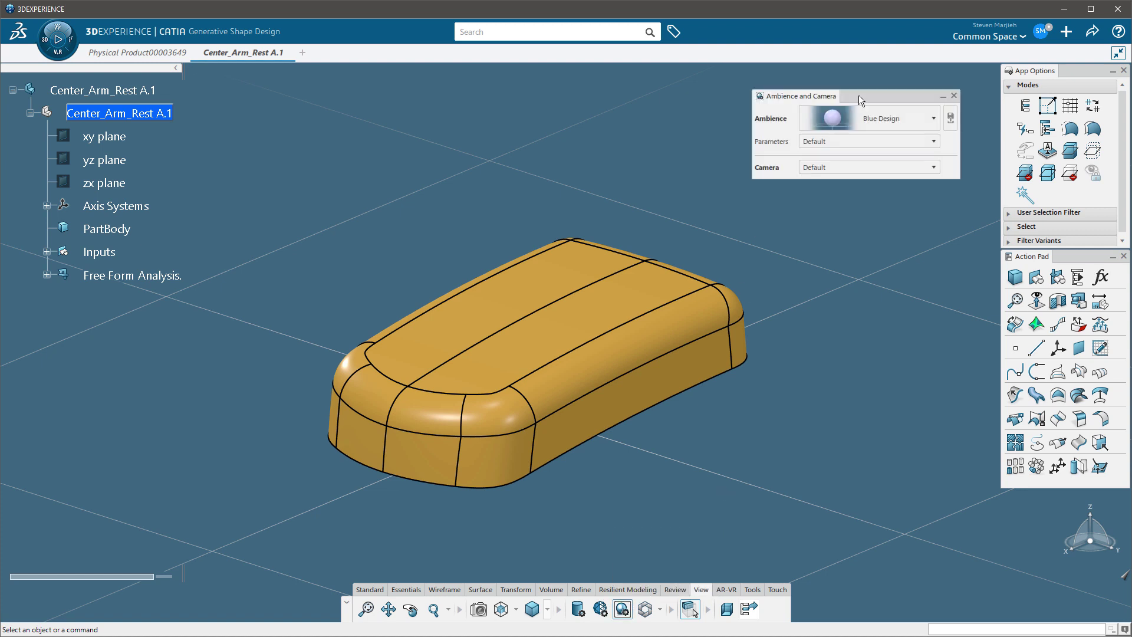
{"action": "left_click_drag", "start_coordinate": [880, 95], "coordinate": [501, 147]}
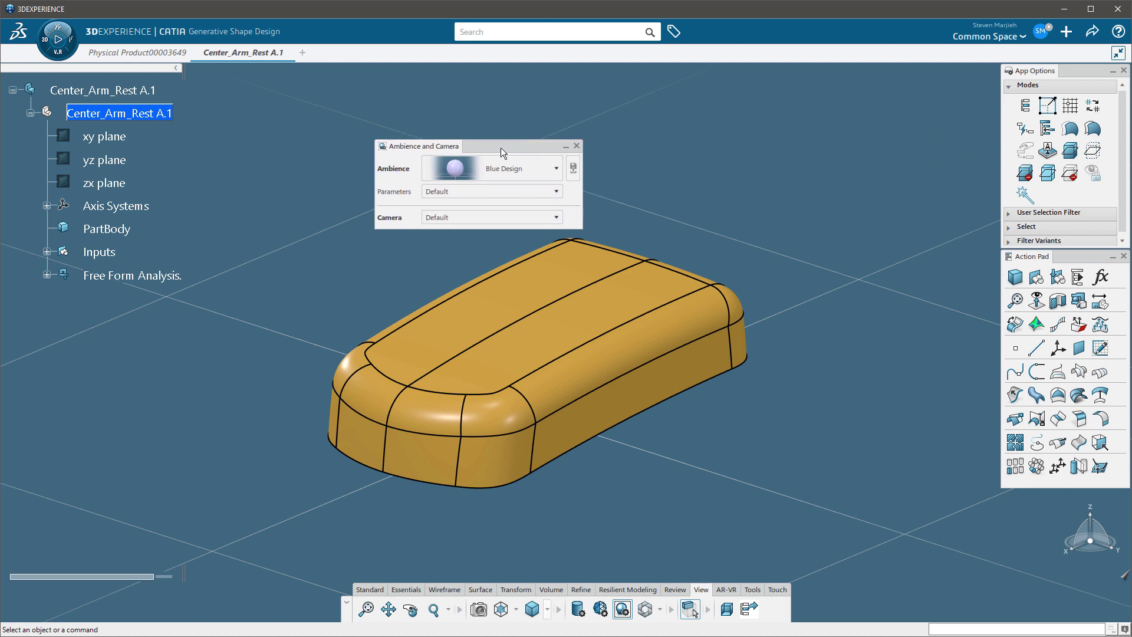
{"action": "left_click", "coordinate": [556, 167]}
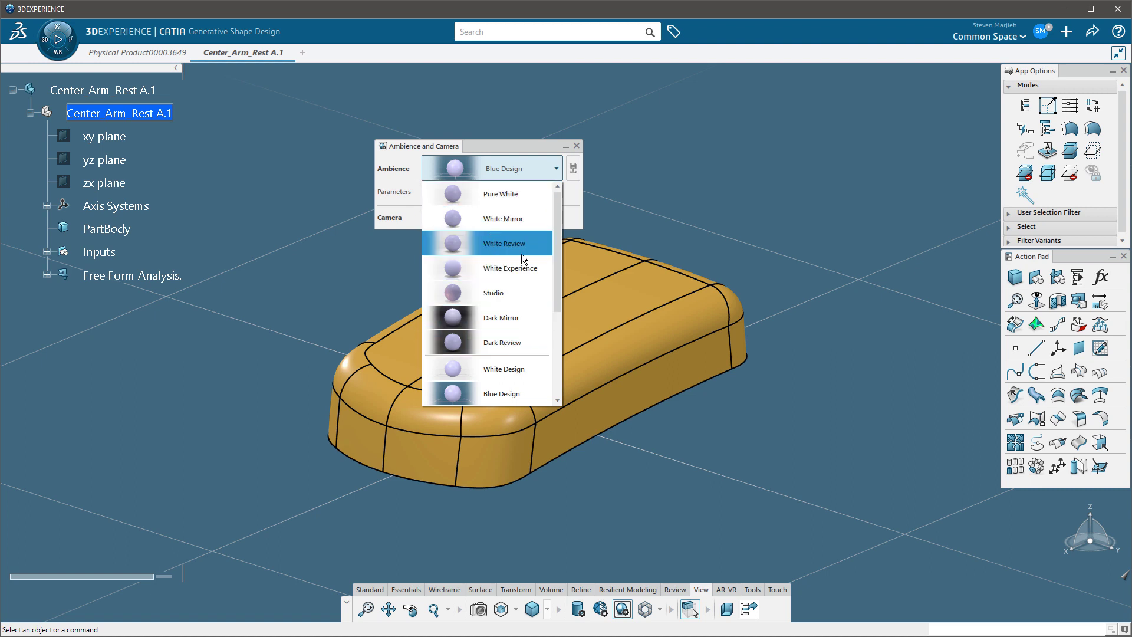
{"action": "key", "text": "Return"}
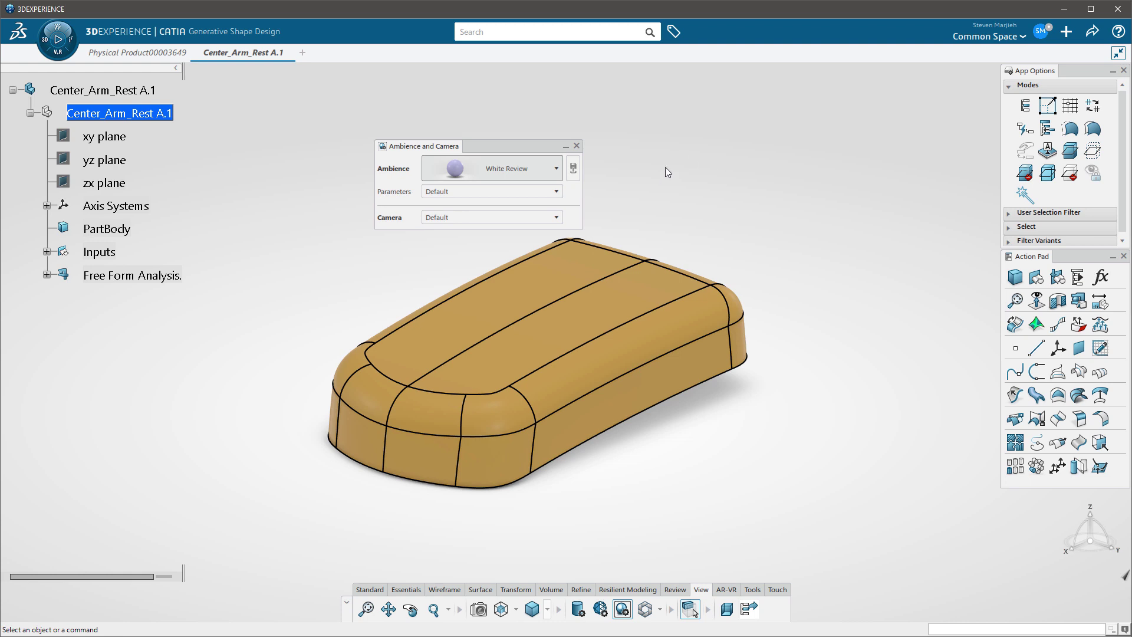
Switch the viewport ambience back to Blue Design from the context menu
{"action": "right_click", "coordinate": [684, 155]}
{"action": "mouse_move", "coordinate": [703, 180]}
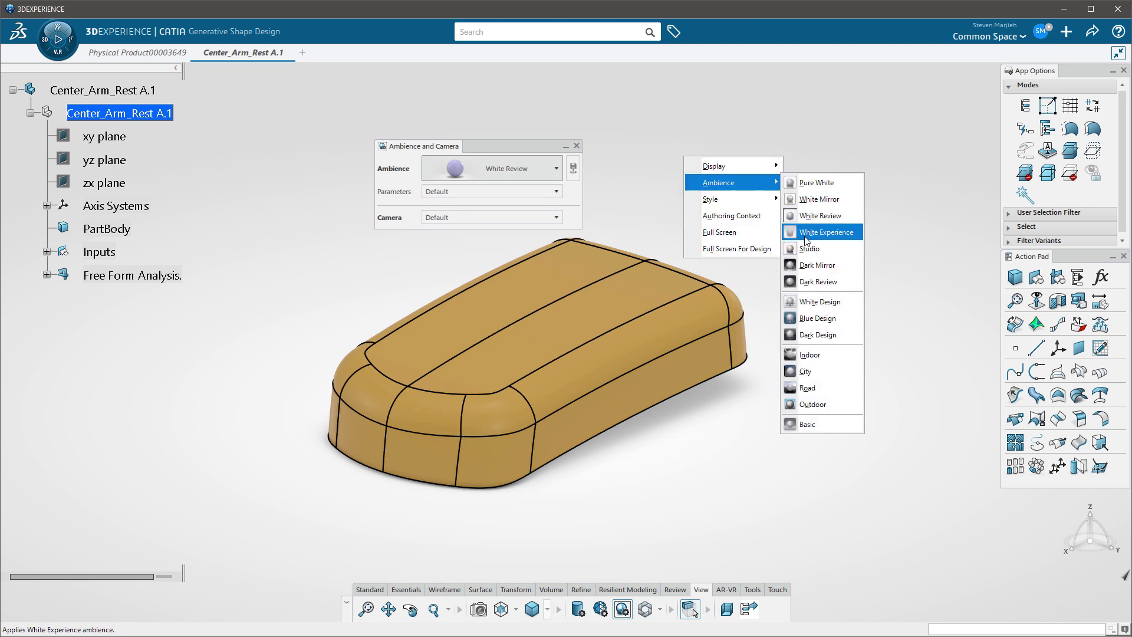
{"action": "left_click", "coordinate": [819, 318]}
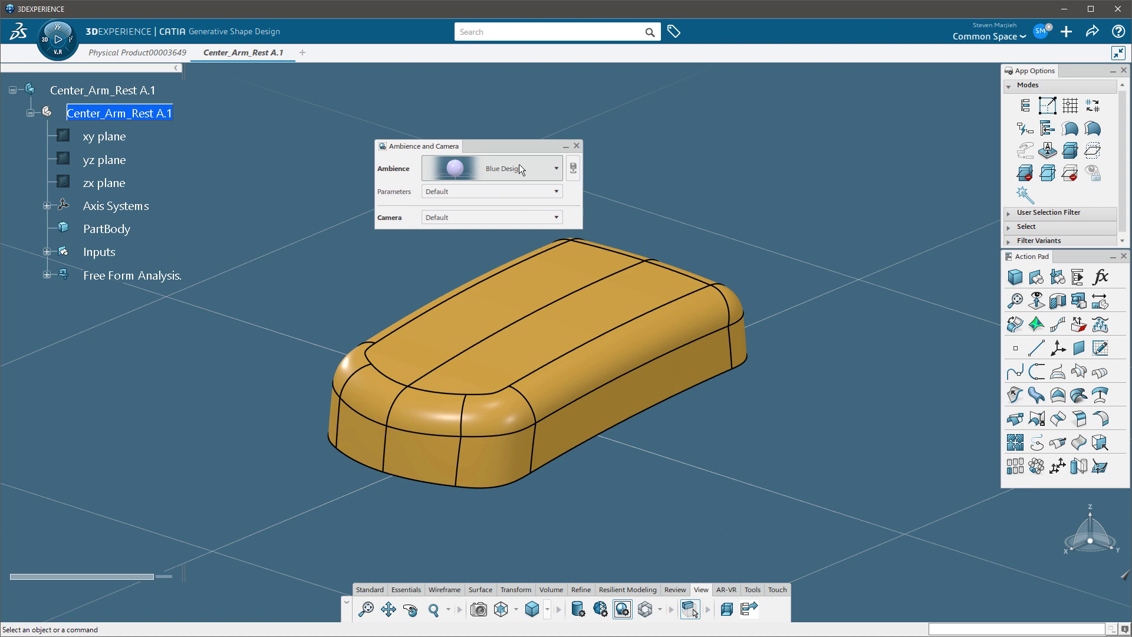
Set the ambience Parameters to Override and swing the light direction around the armrest
{"action": "left_click", "coordinate": [556, 191]}
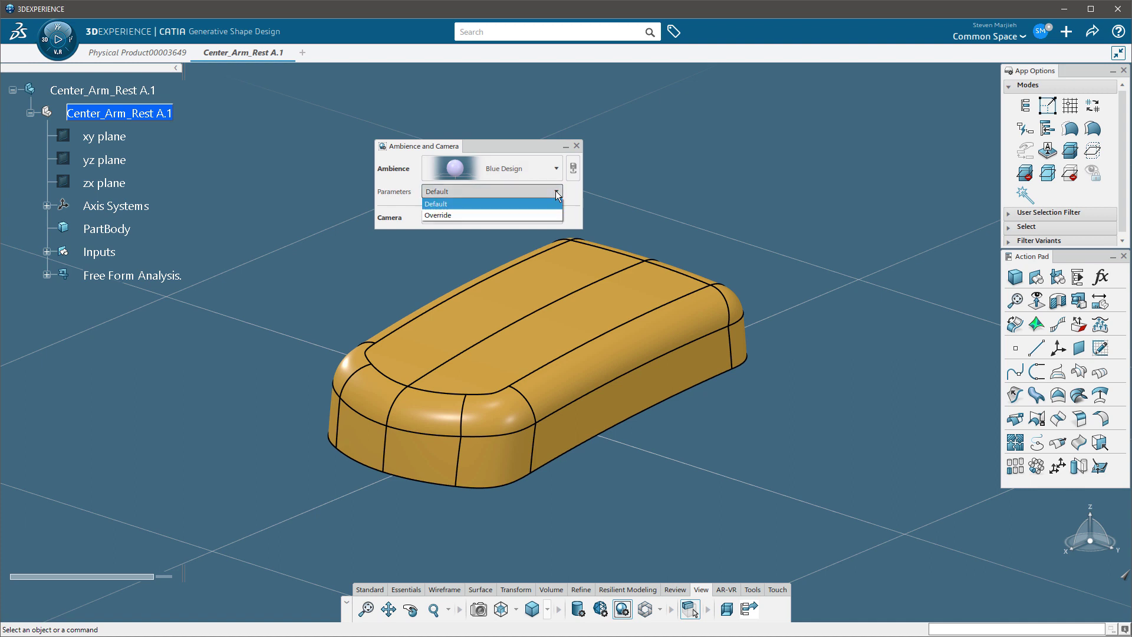
{"action": "left_click", "coordinate": [480, 211]}
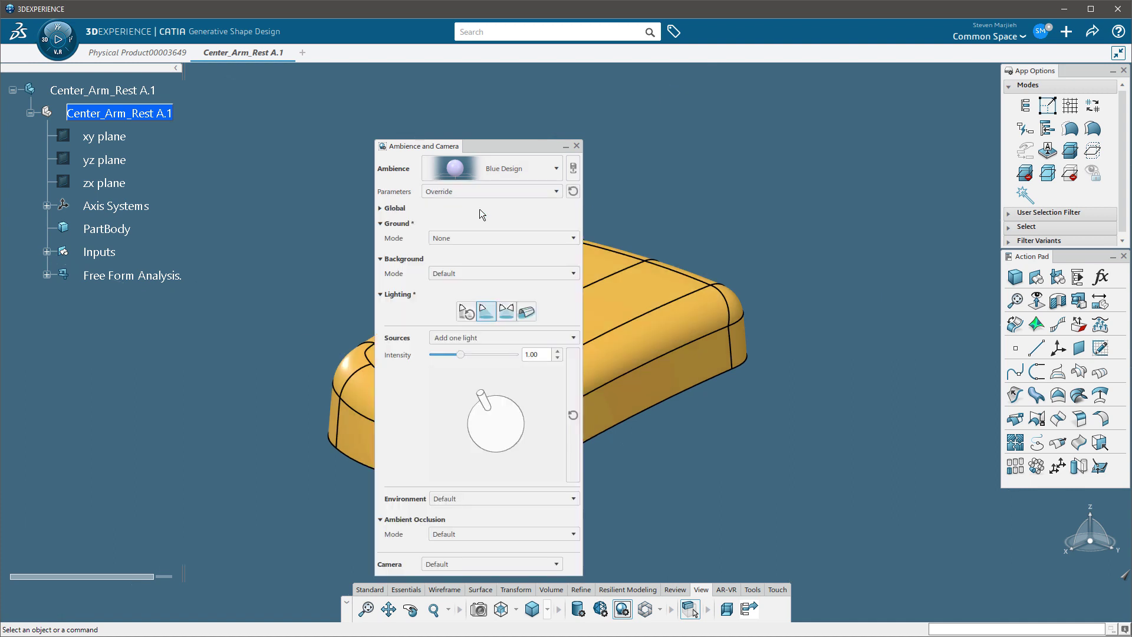
{"action": "left_click_drag", "start_coordinate": [497, 153], "coordinate": [424, 110]}
{"action": "mouse_move", "coordinate": [410, 348]}
{"action": "left_mouse_down"}
{"action": "mouse_move", "coordinate": [437, 380]}
{"action": "mouse_move", "coordinate": [411, 377]}
{"action": "mouse_move", "coordinate": [443, 376]}
{"action": "left_mouse_up"}
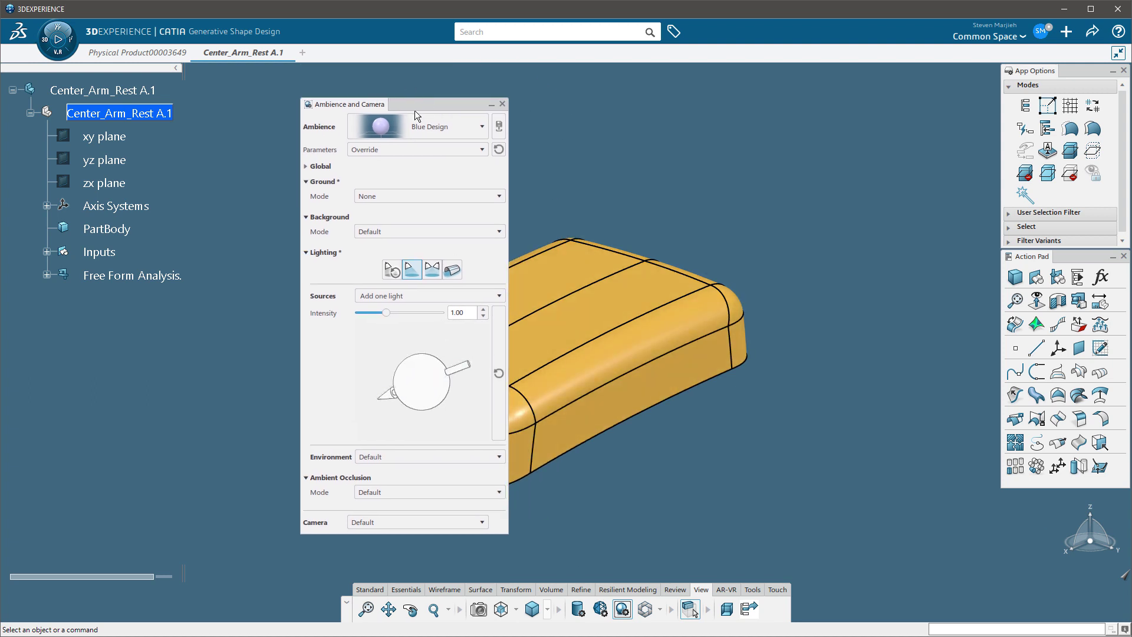
Apply the two-light preset, placing the second light at the upper right
{"action": "left_click_drag", "start_coordinate": [416, 106], "coordinate": [266, 111]}
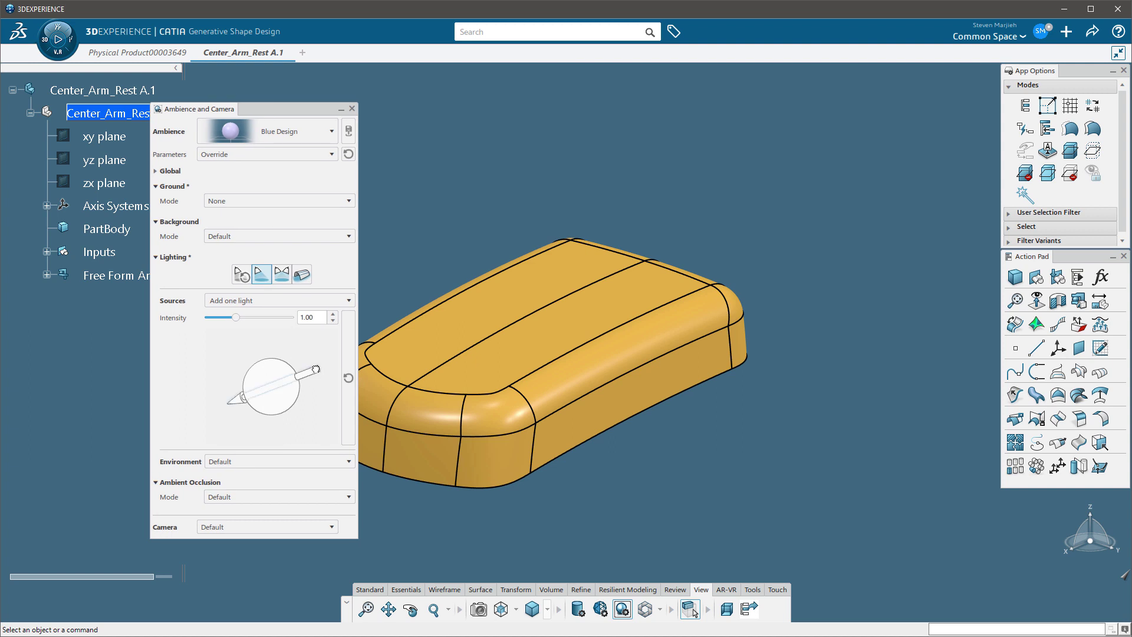
{"action": "mouse_move", "coordinate": [316, 371]}
{"action": "left_mouse_down"}
{"action": "mouse_move", "coordinate": [289, 386]}
{"action": "mouse_move", "coordinate": [303, 379]}
{"action": "mouse_move", "coordinate": [278, 423]}
{"action": "mouse_move", "coordinate": [259, 381]}
{"action": "mouse_move", "coordinate": [252, 390]}
{"action": "left_mouse_up"}
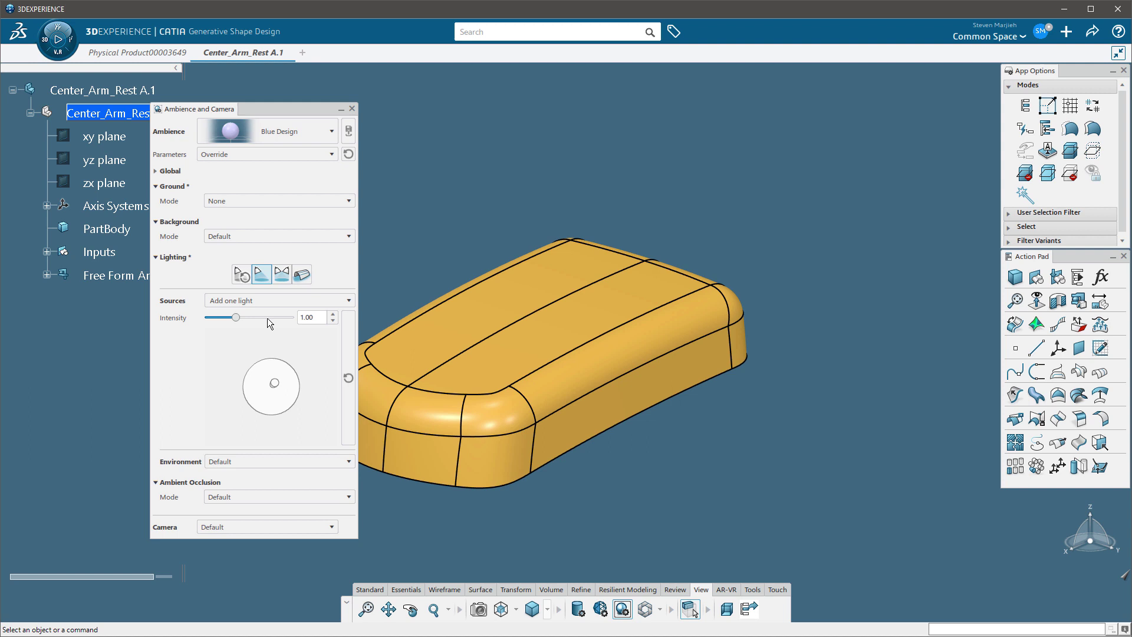
{"action": "left_click", "coordinate": [282, 274]}
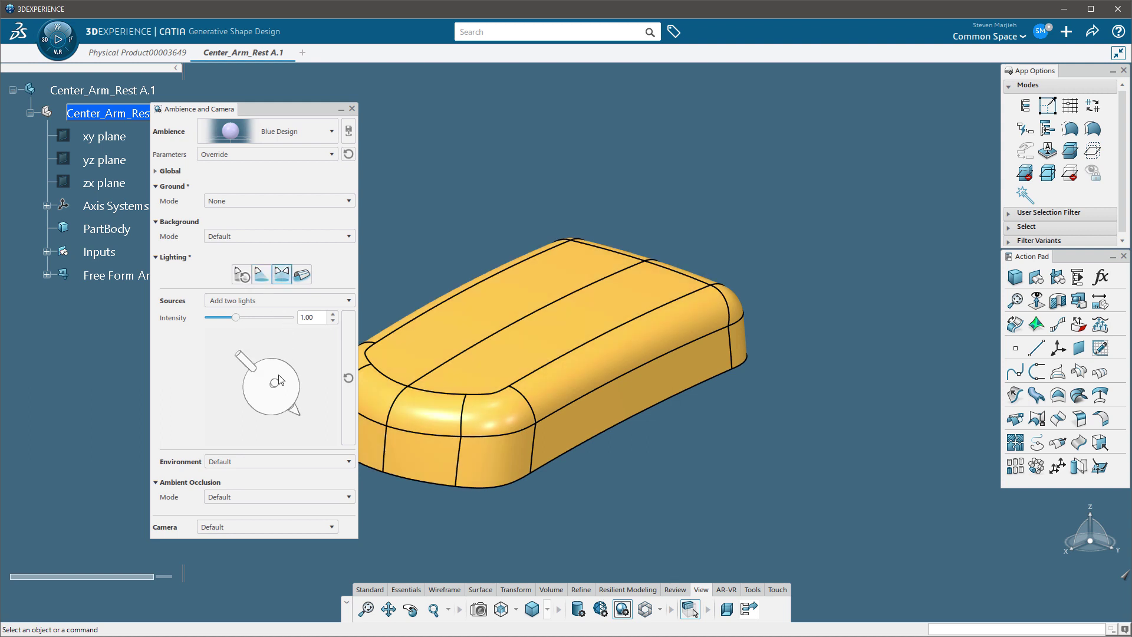
{"action": "left_click_drag", "start_coordinate": [275, 382], "coordinate": [302, 368]}
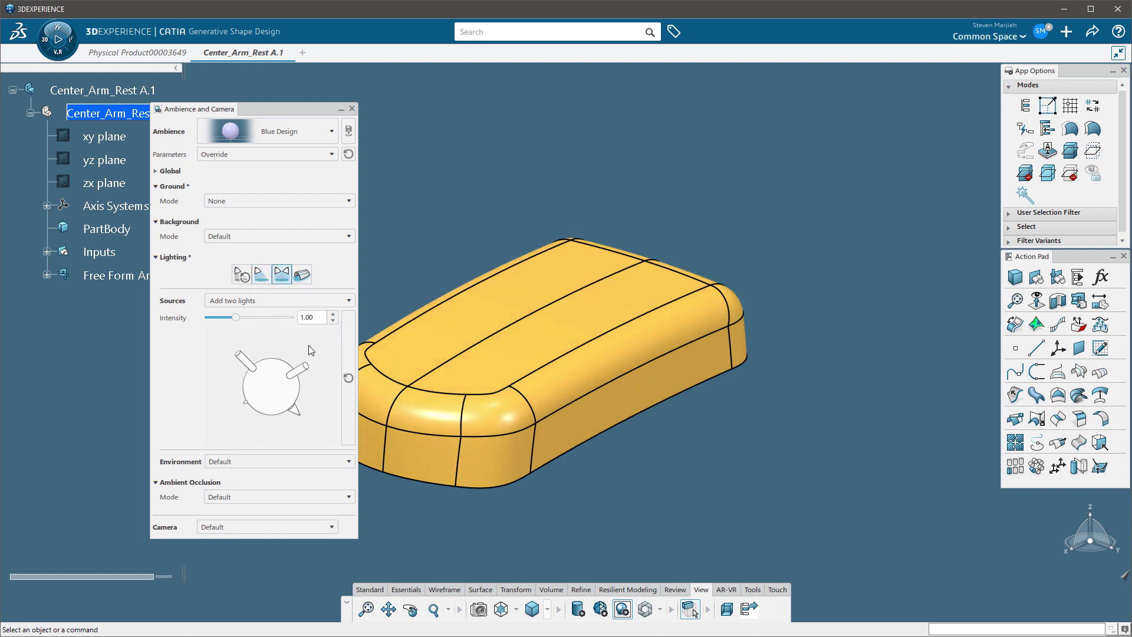
Apply the 18 Neons environment map and set its Main Axis from Y to X
{"action": "left_click", "coordinate": [302, 274]}
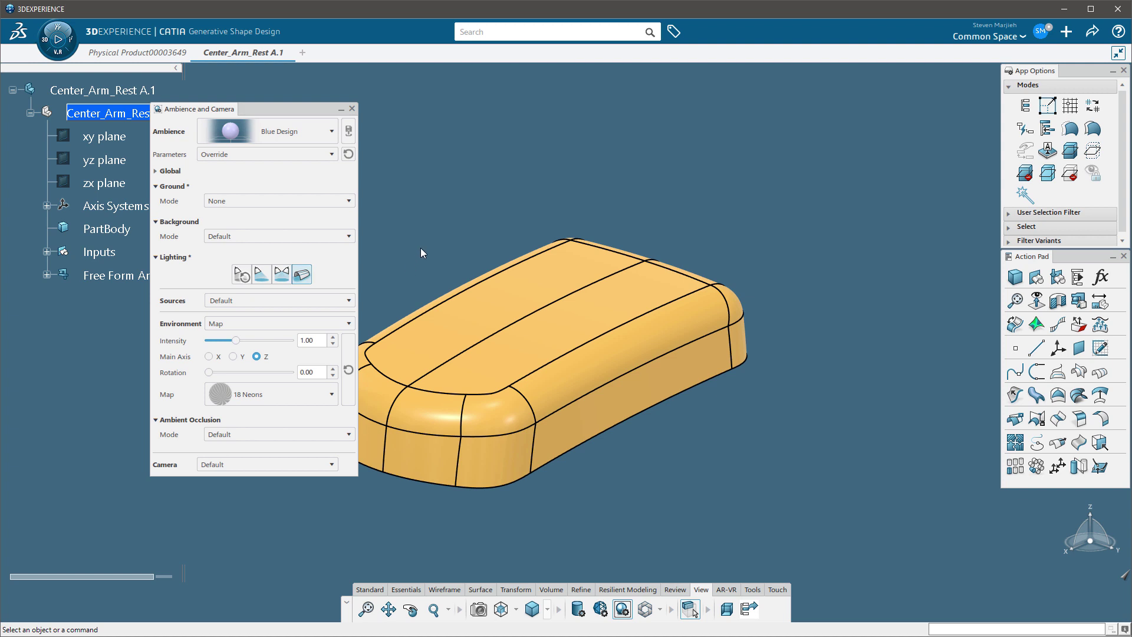
{"action": "middle_click_drag", "start_coordinate": [420, 248], "coordinate": [557, 392]}
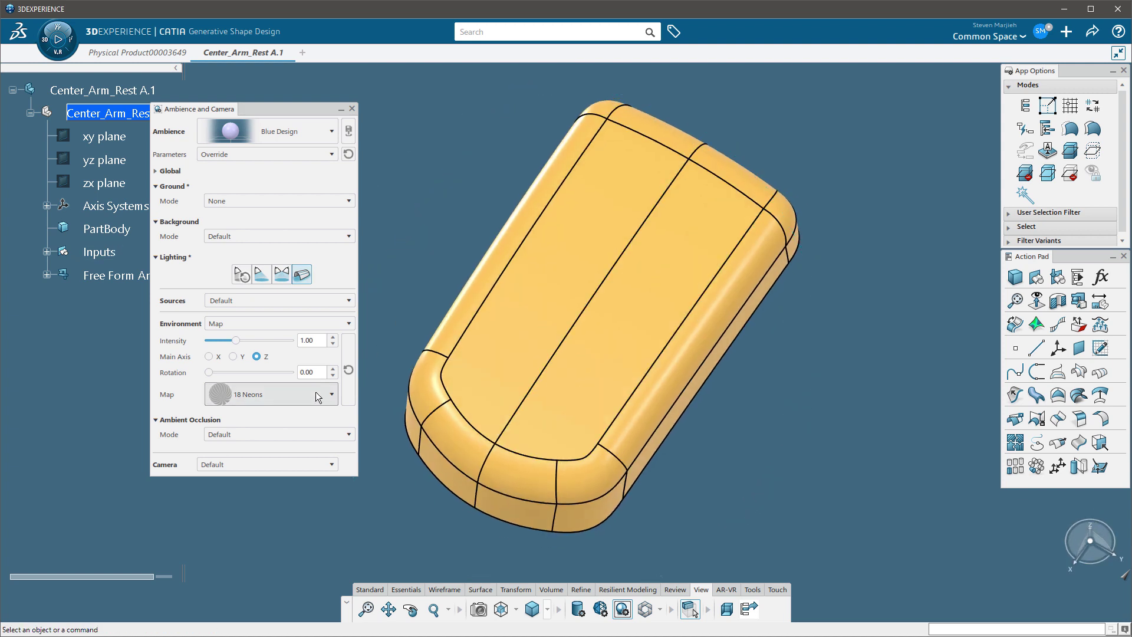
{"action": "left_click", "coordinate": [233, 356]}
{"action": "left_click", "coordinate": [209, 357]}
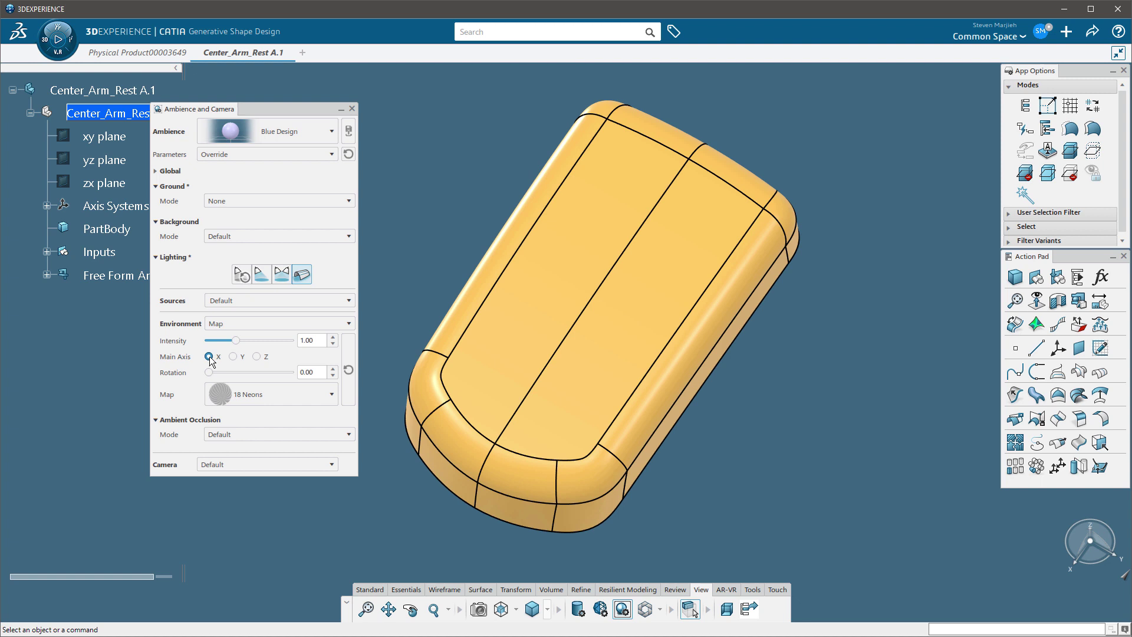
{"action": "left_click", "coordinate": [300, 204]}
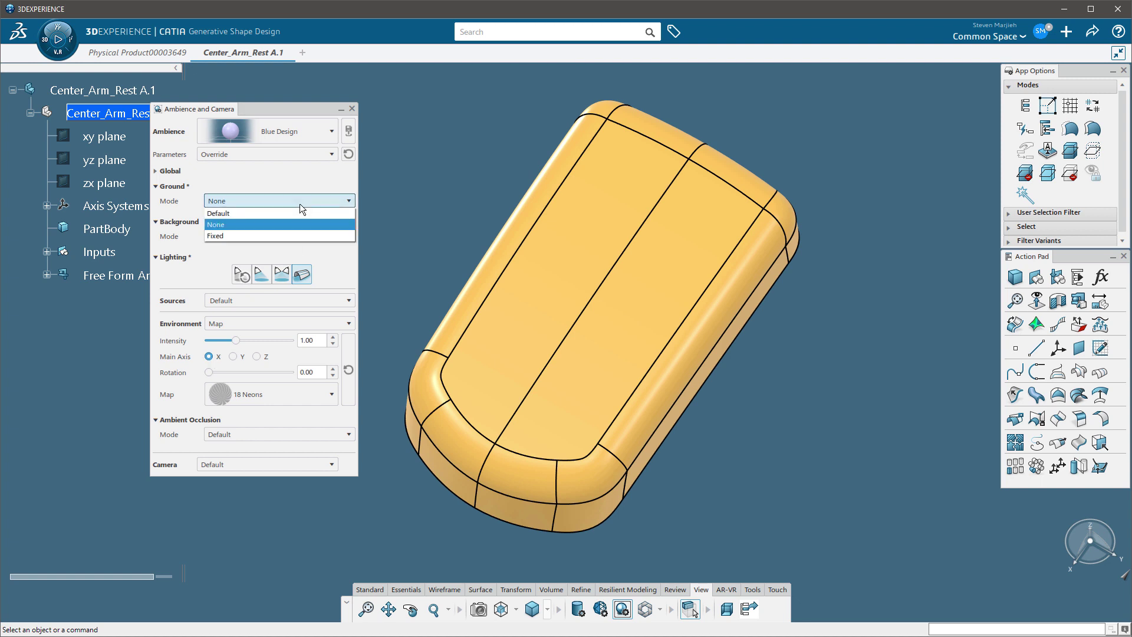
{"action": "left_click", "coordinate": [298, 203]}
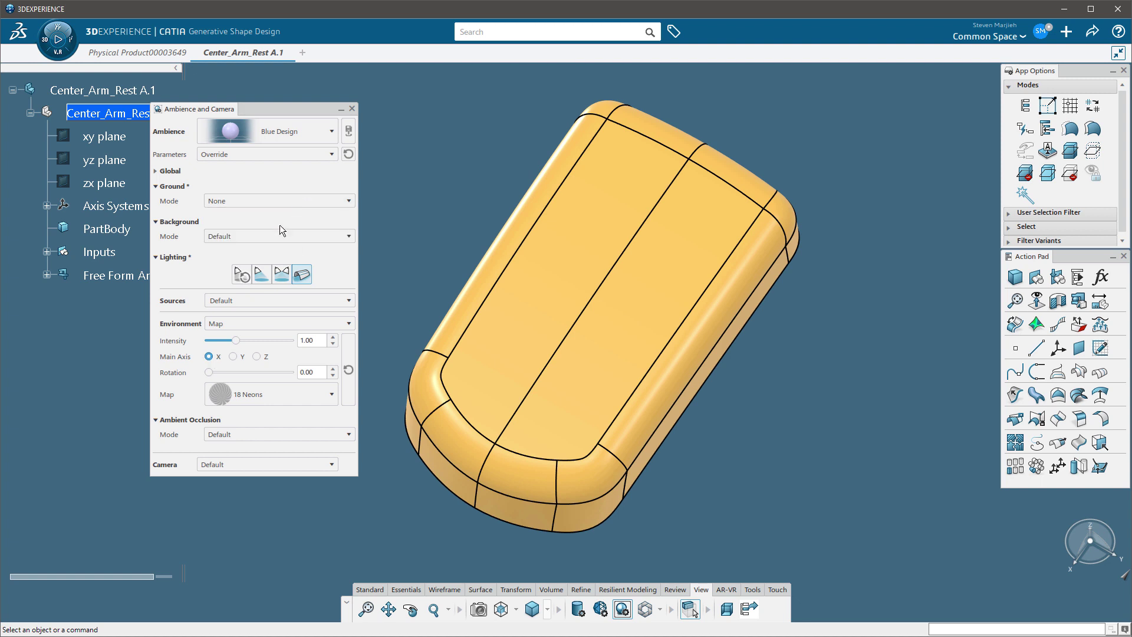
{"action": "left_click", "coordinate": [279, 233]}
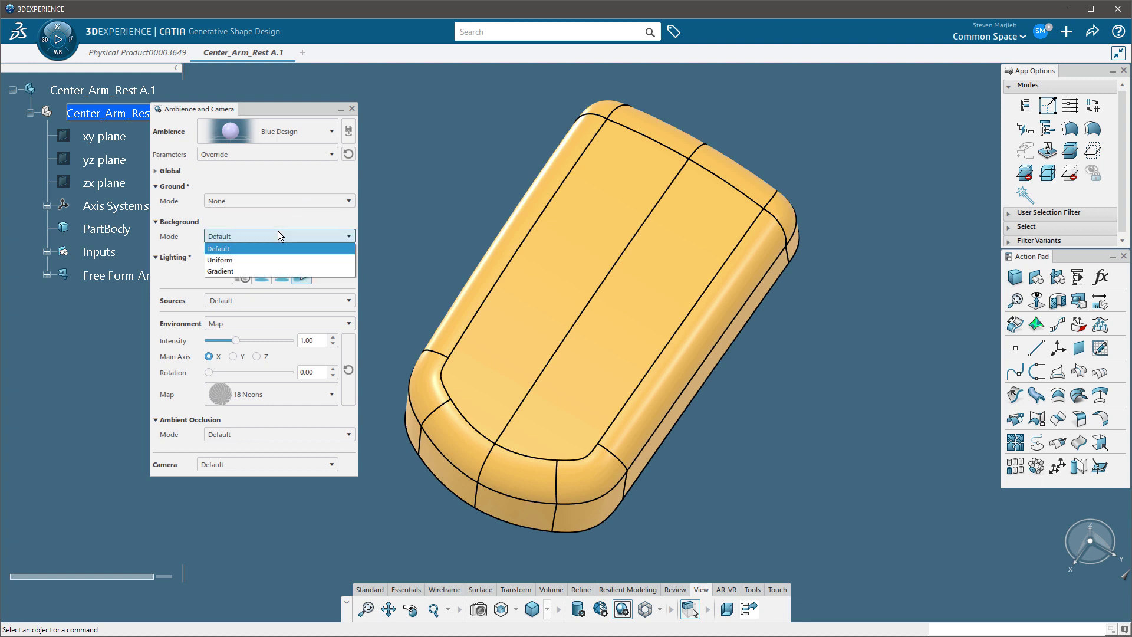
{"action": "left_click", "coordinate": [257, 270]}
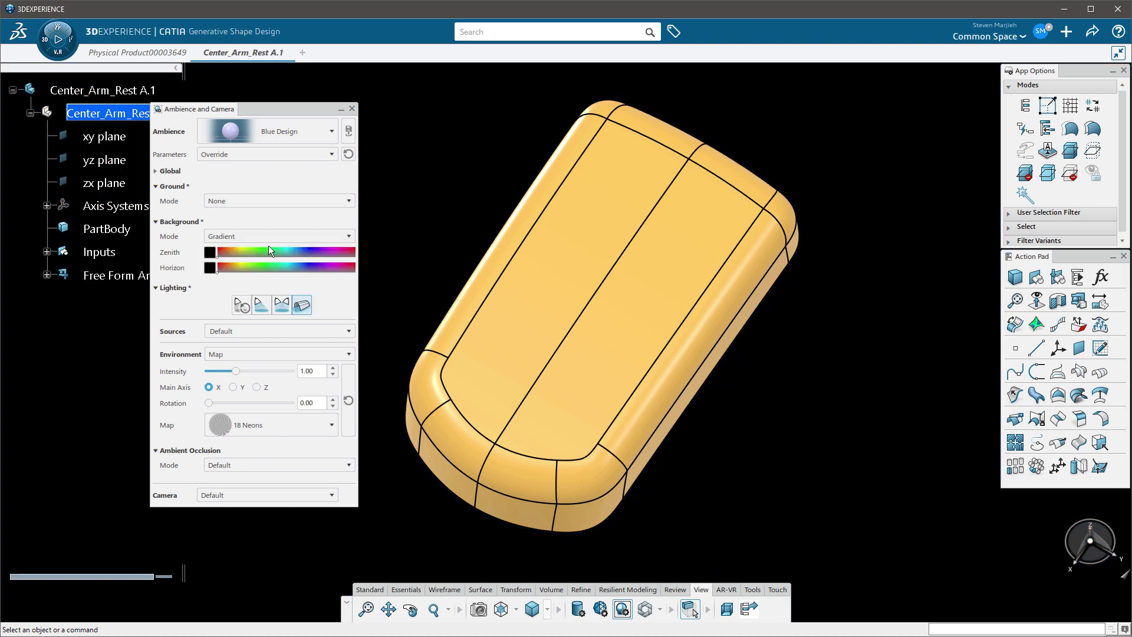
{"action": "left_click_drag", "start_coordinate": [218, 256], "coordinate": [319, 266]}
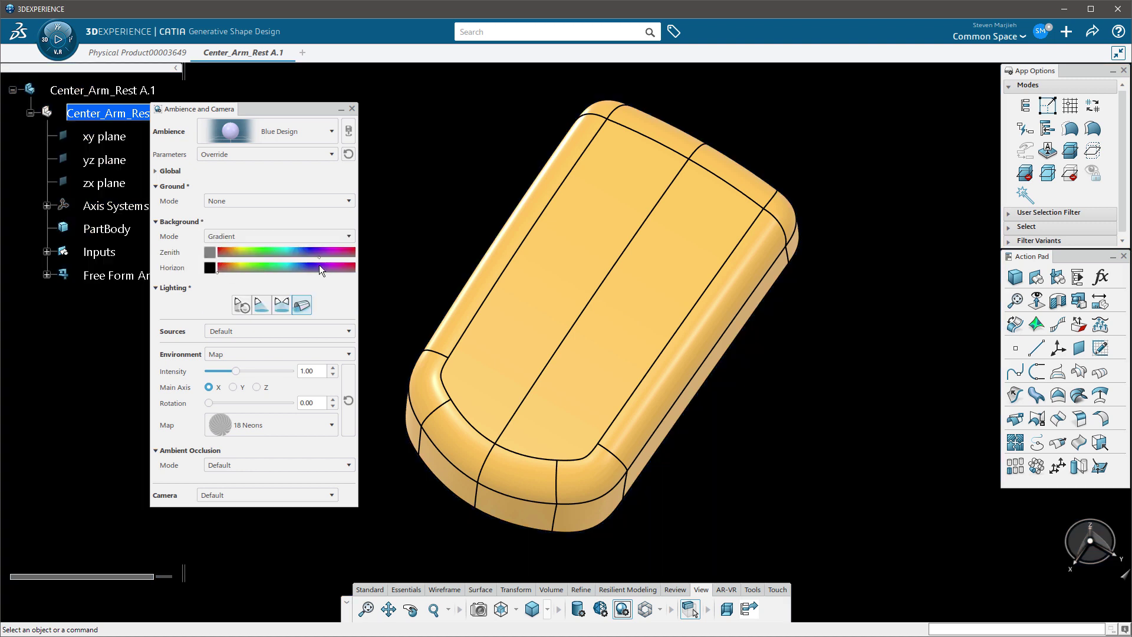
{"action": "left_click", "coordinate": [298, 251]}
{"action": "mouse_move", "coordinate": [221, 268]}
{"action": "left_mouse_down"}
{"action": "mouse_move", "coordinate": [315, 280]}
{"action": "mouse_move", "coordinate": [270, 267]}
{"action": "left_mouse_up"}
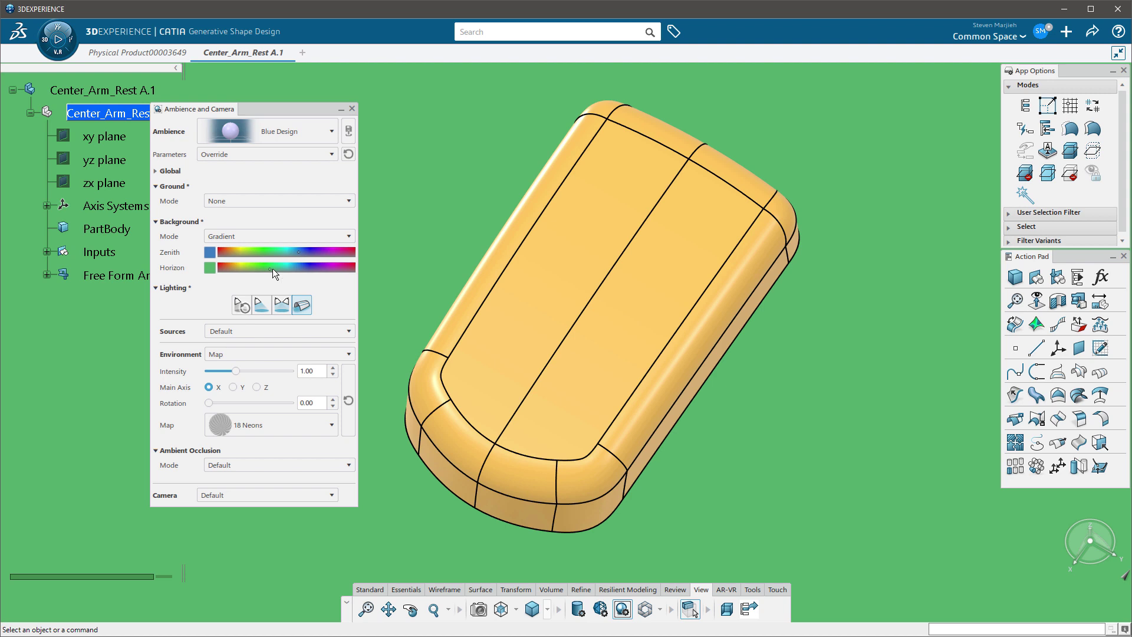
{"action": "left_click", "coordinate": [264, 236]}
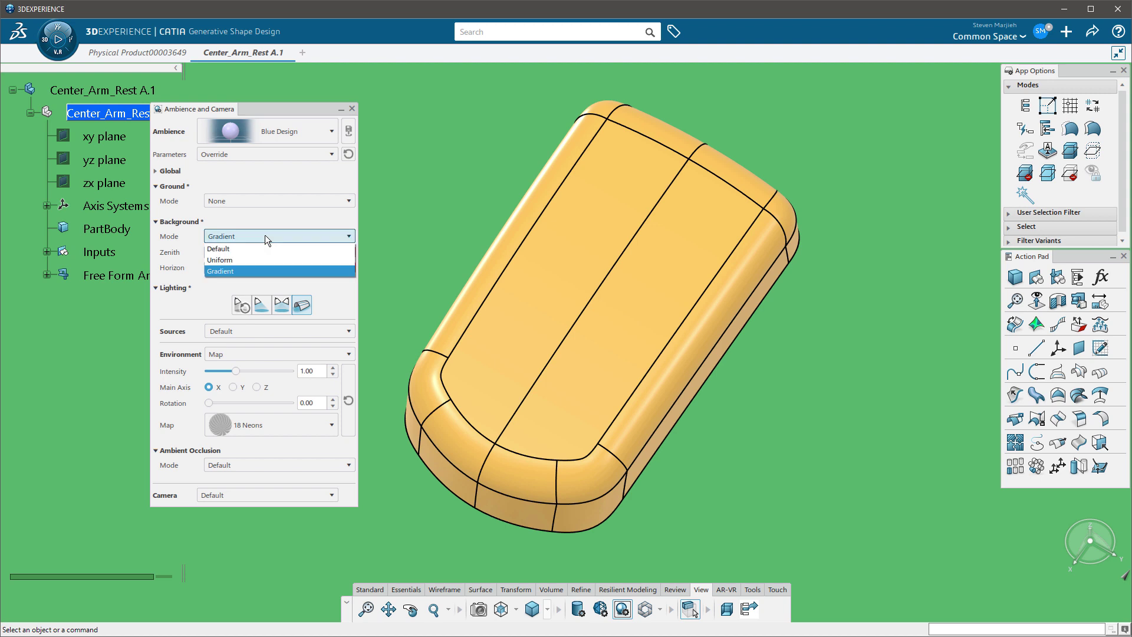
{"action": "left_click", "coordinate": [234, 246]}
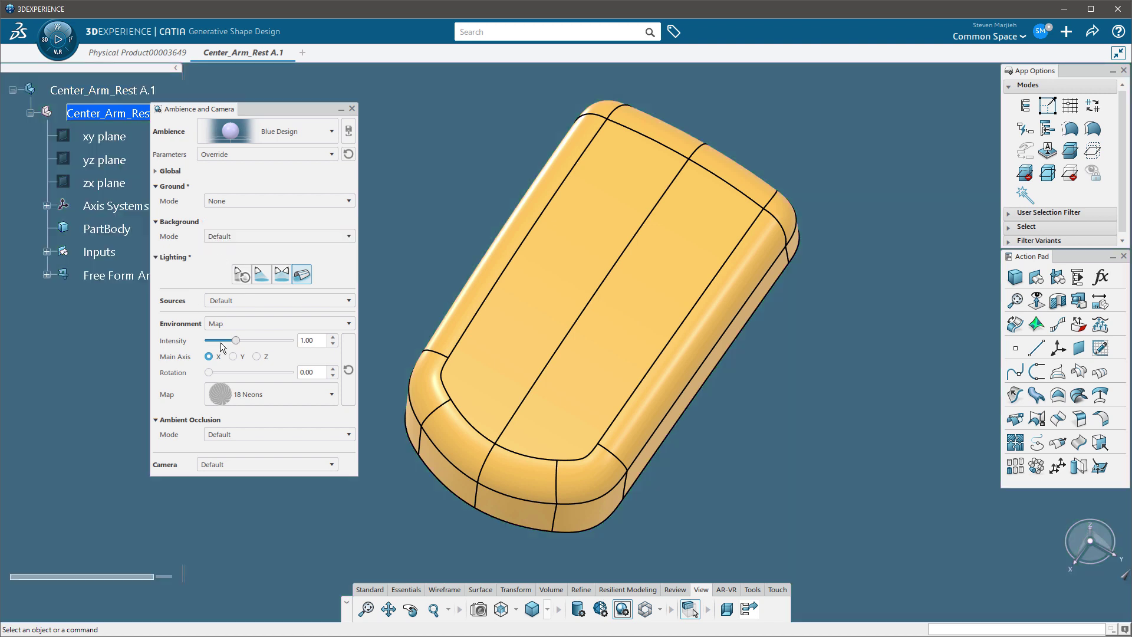
Try the two-light and default lighting presets, then settle on the one-light preset
{"action": "left_click", "coordinate": [282, 275]}
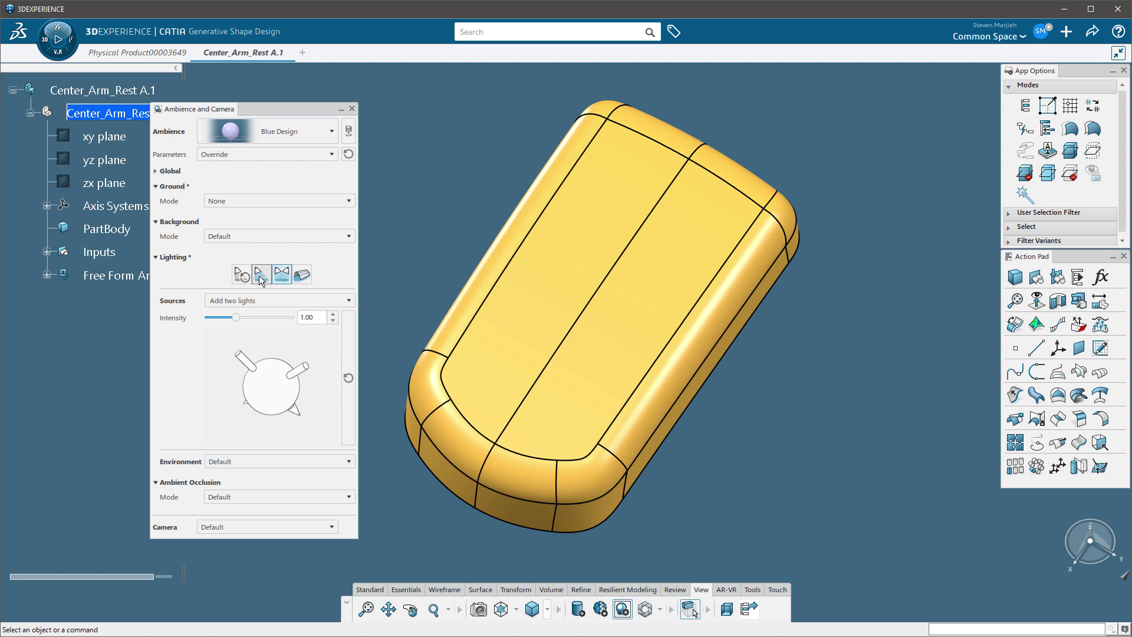
{"action": "left_click", "coordinate": [262, 276]}
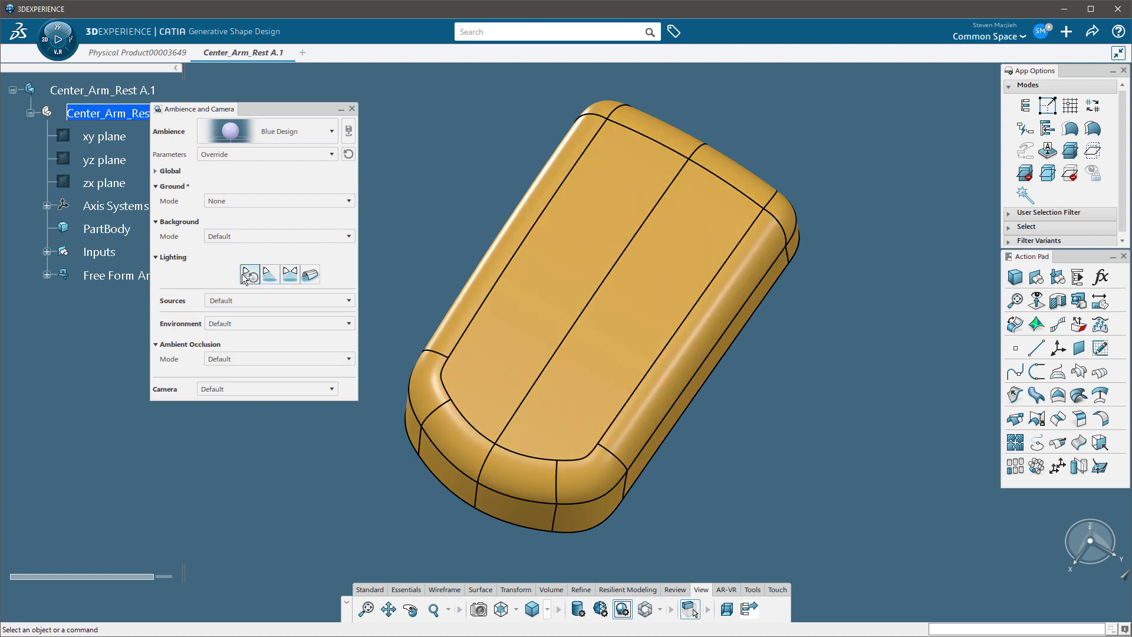
{"action": "left_click", "coordinate": [271, 281]}
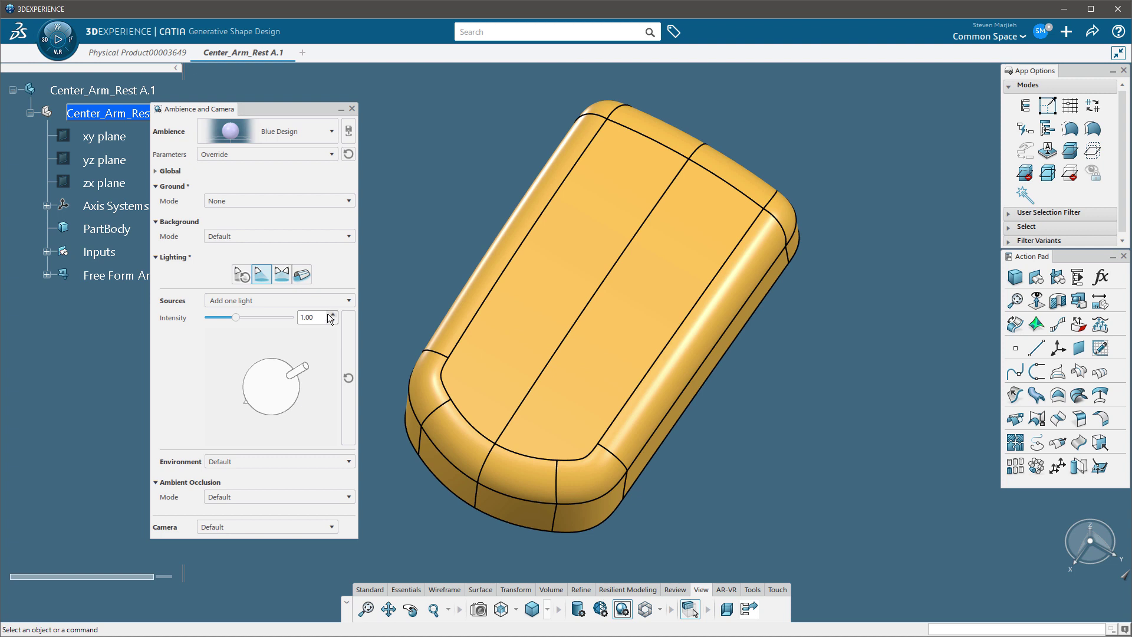
Keep Environment, Ambient Occlusion and Camera all set to Default
{"action": "left_click", "coordinate": [311, 462]}
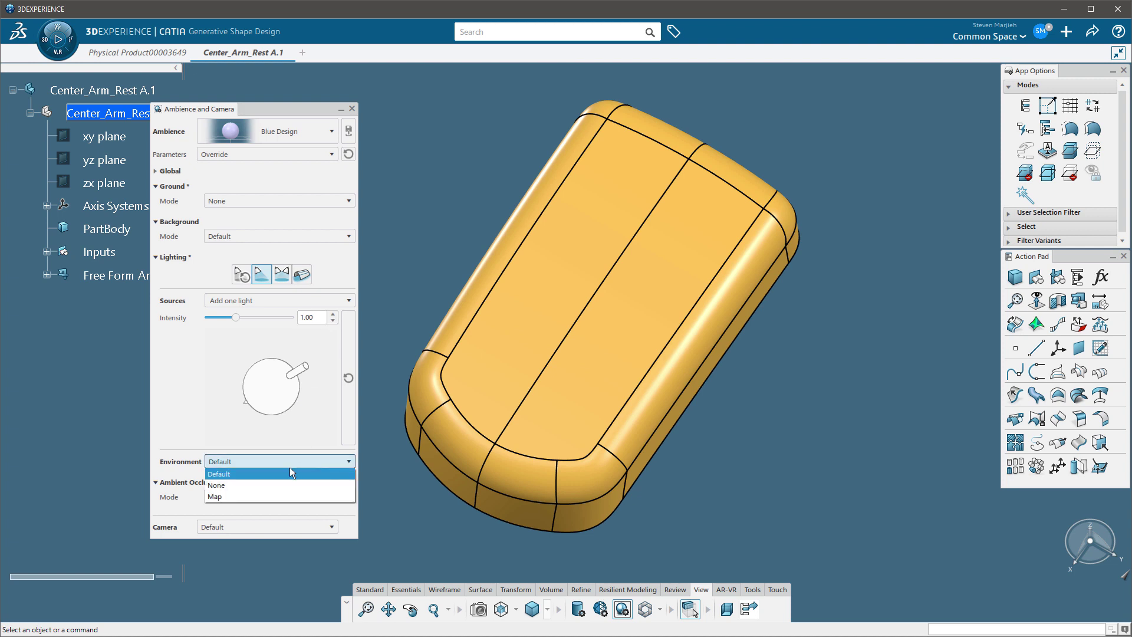
{"action": "left_click", "coordinate": [217, 425]}
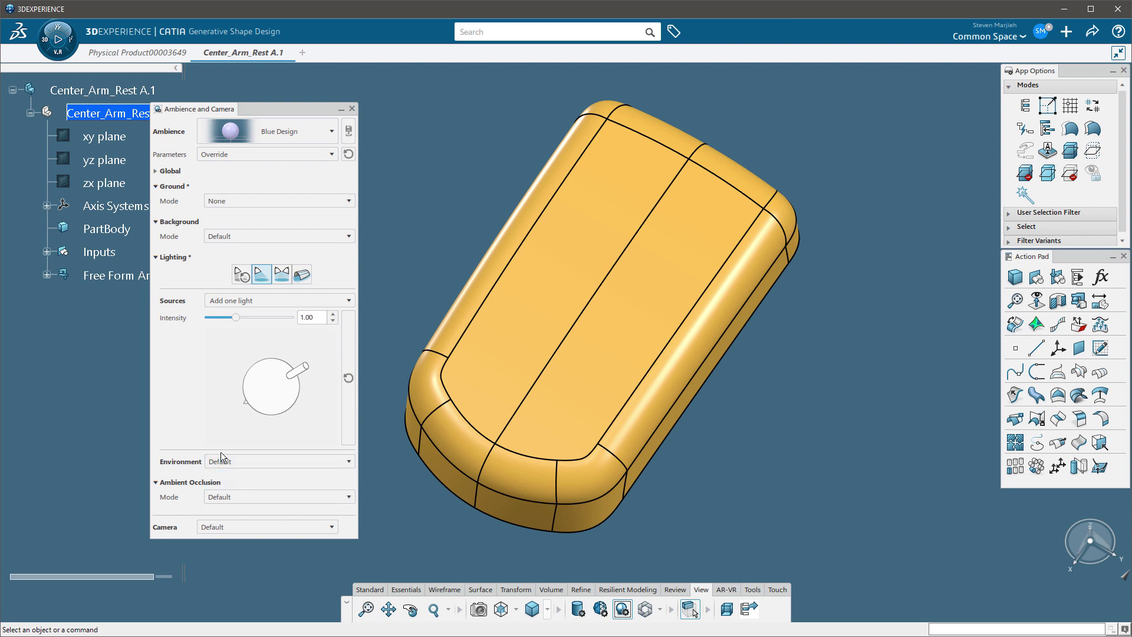
{"action": "left_click", "coordinate": [267, 498]}
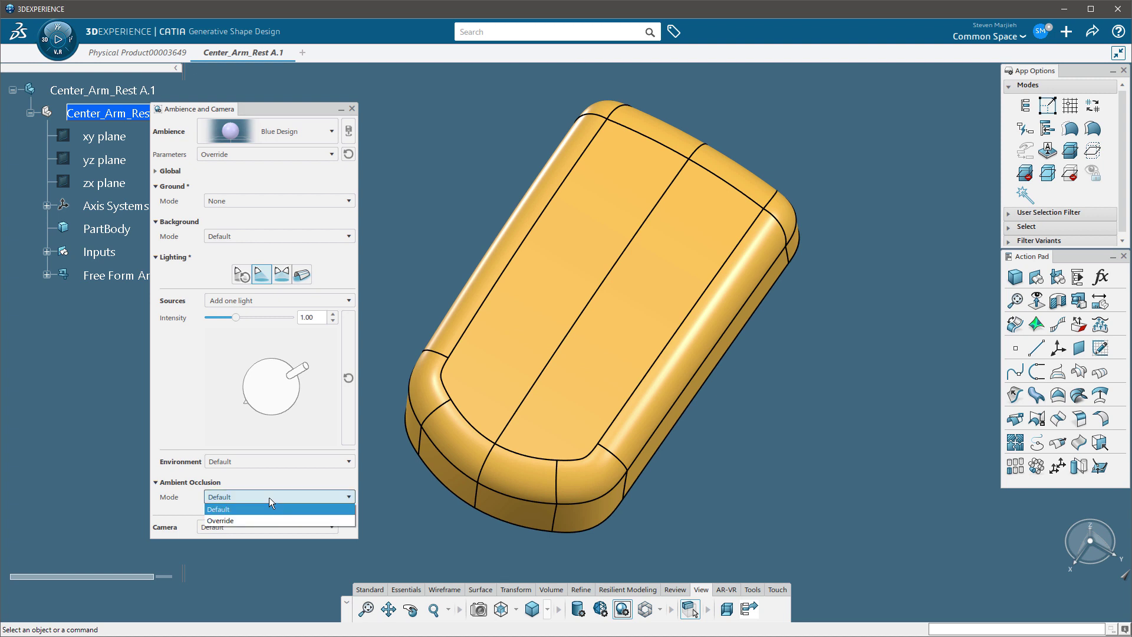
{"action": "left_click", "coordinate": [269, 497]}
{"action": "left_click", "coordinate": [262, 526]}
{"action": "left_click", "coordinate": [257, 525]}
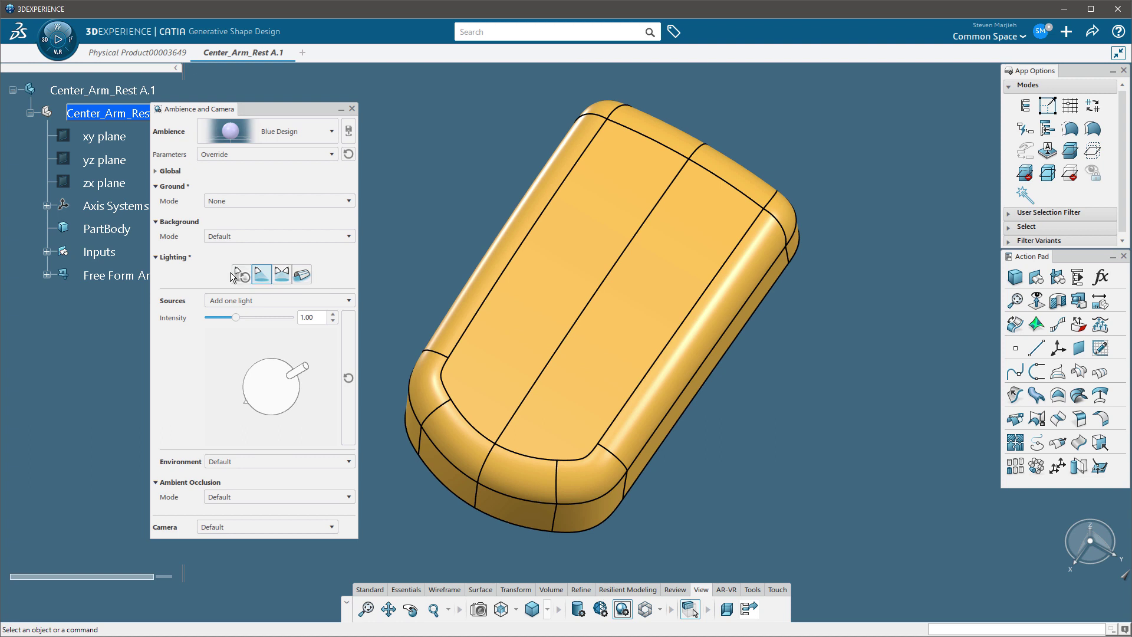
Close the Ambience and Camera panel, reopen and close it again, then orbit to a front view
{"action": "left_click_drag", "start_coordinate": [294, 113], "coordinate": [180, 127]}
{"action": "key", "text": "Escape"}
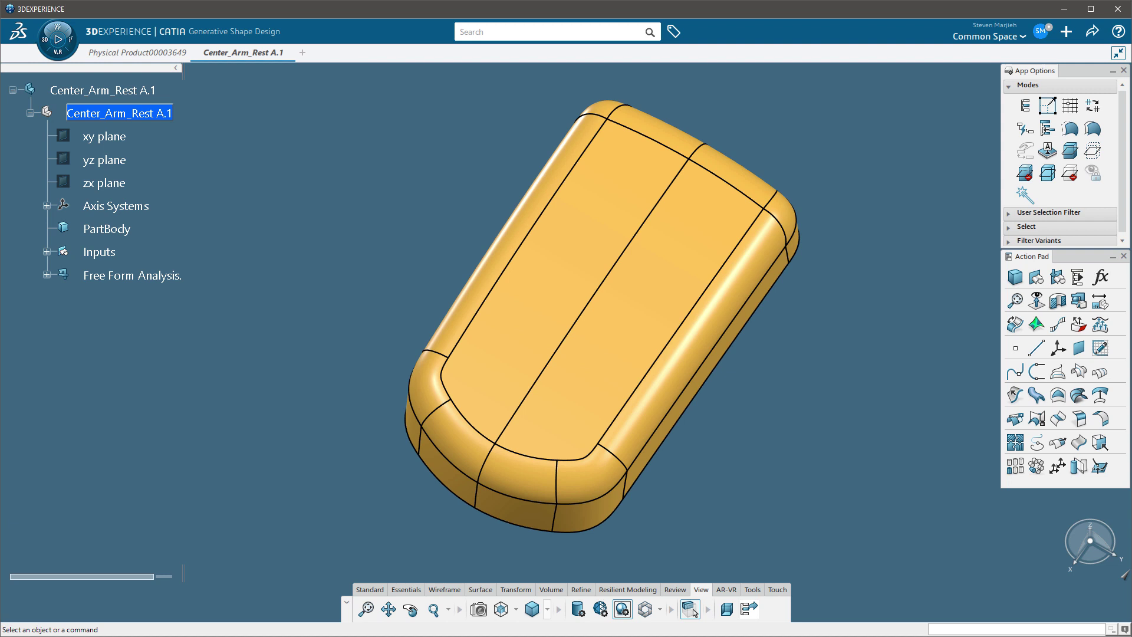
{"action": "left_click", "coordinate": [693, 611]}
{"action": "left_click_drag", "start_coordinate": [260, 137], "coordinate": [264, 114]}
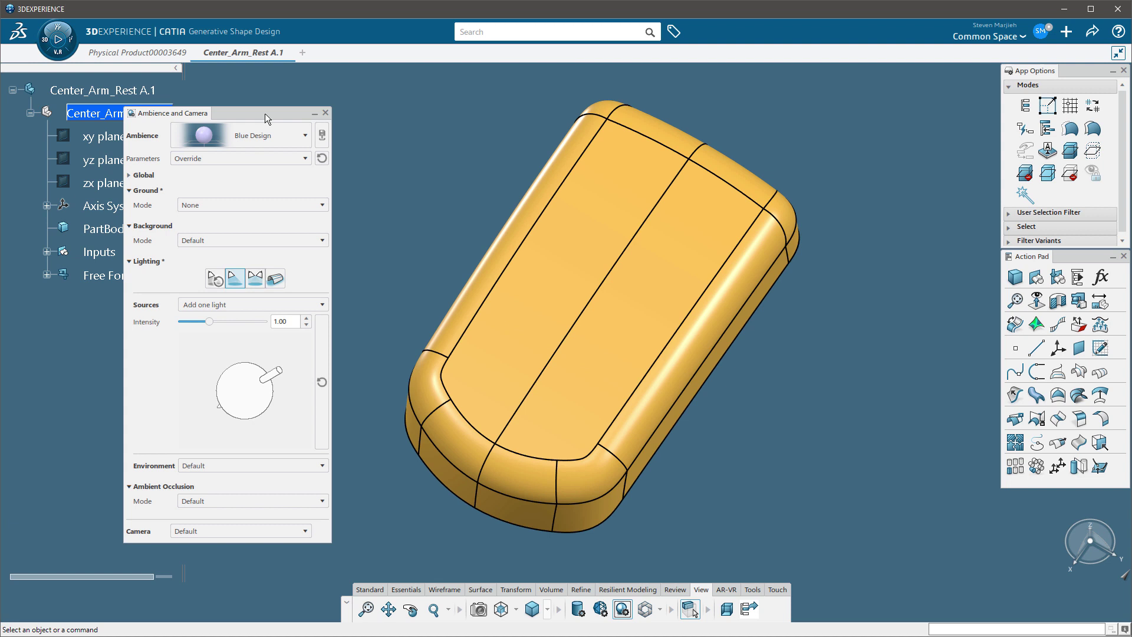
{"action": "key", "text": "Escape"}
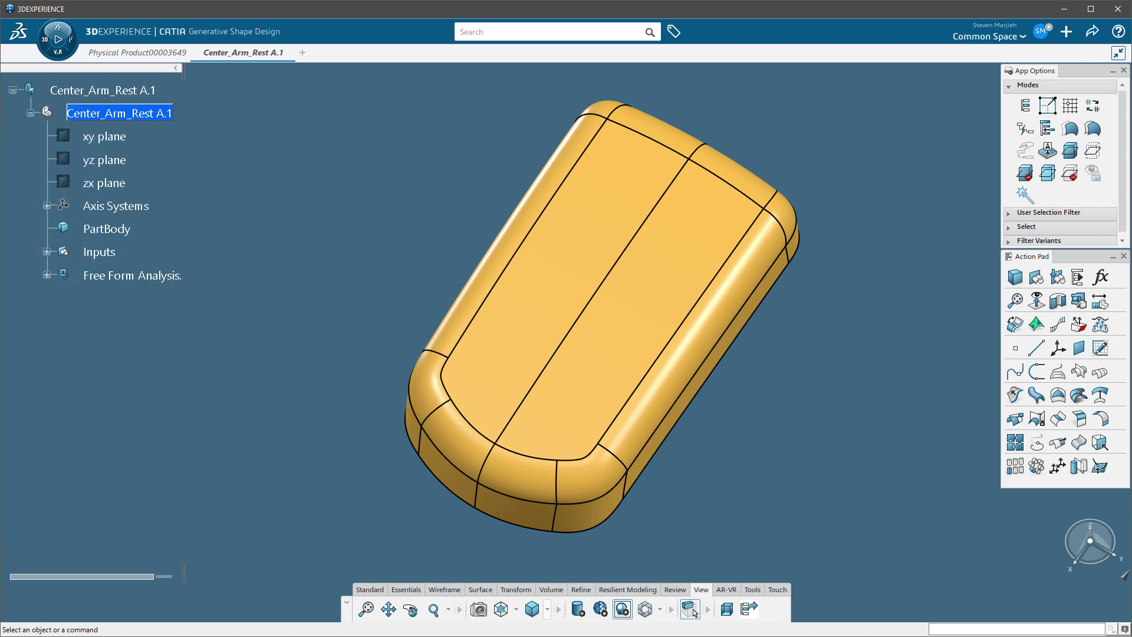
{"action": "middle_click_drag", "start_coordinate": [589, 442], "coordinate": [617, 458]}
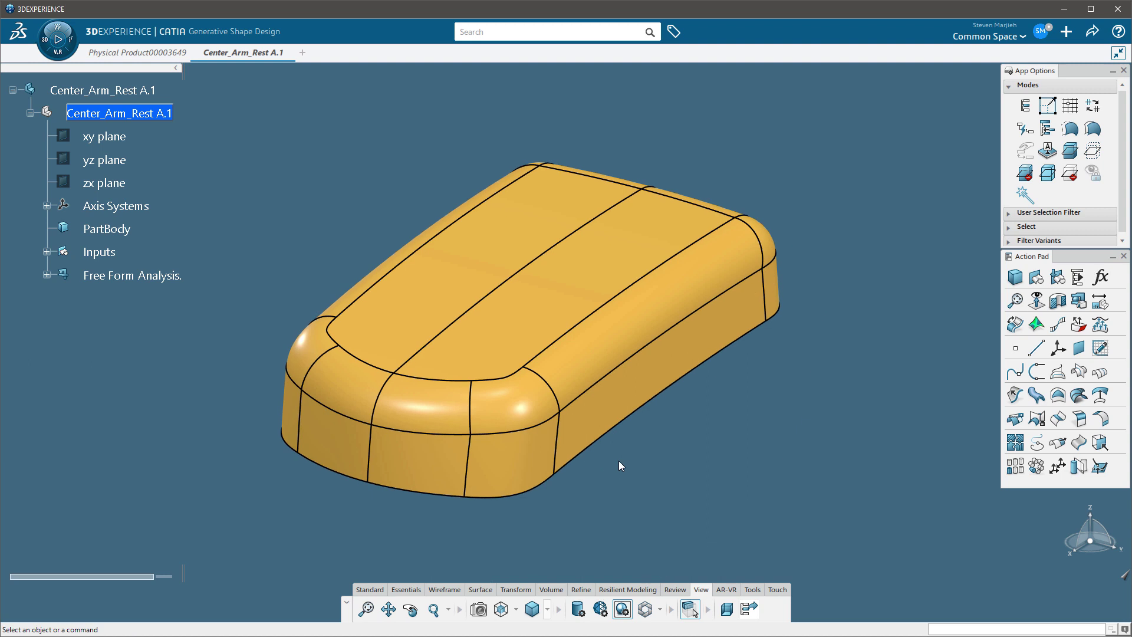
Set the View Mode to Shading with no edges and rotate the armrest to inspect it
{"action": "left_click", "coordinate": [578, 610]}
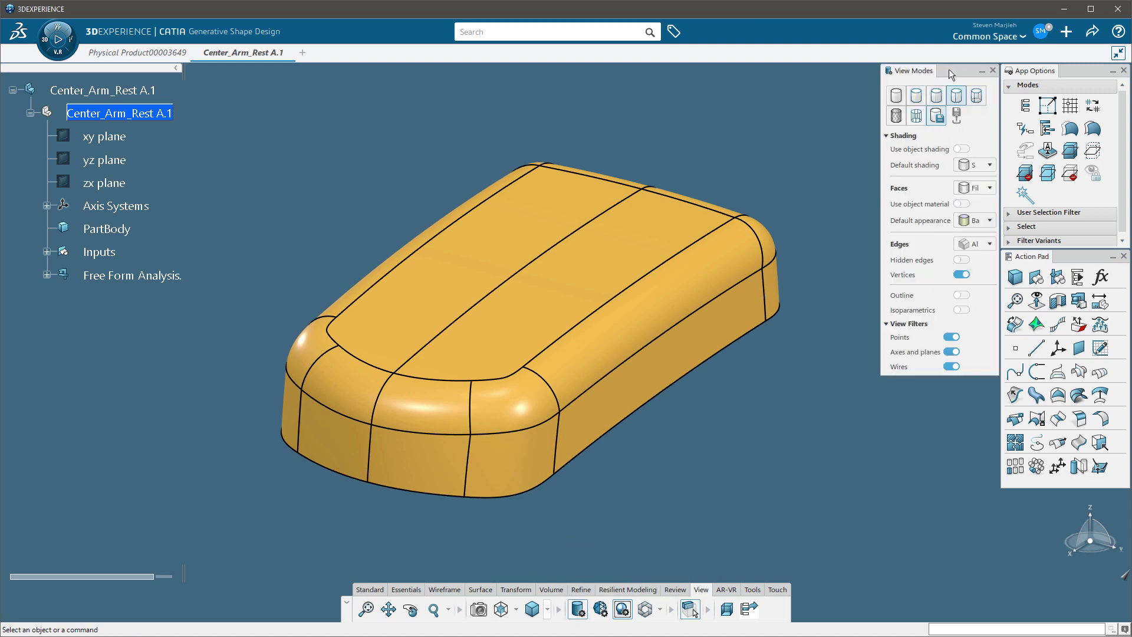
{"action": "left_click_drag", "start_coordinate": [949, 69], "coordinate": [858, 84]}
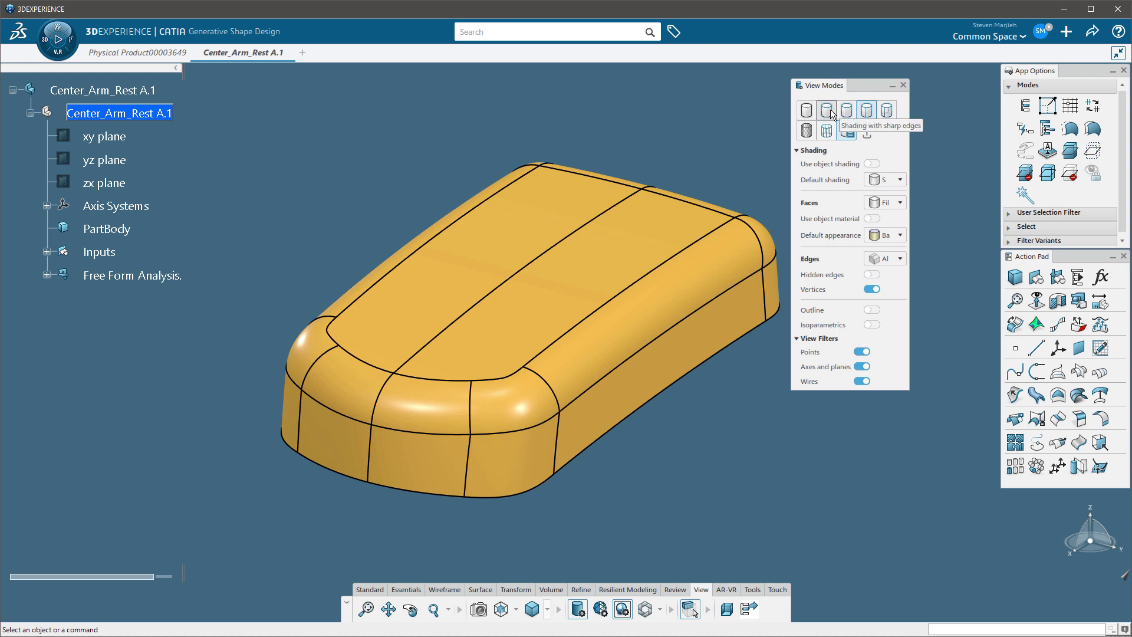
{"action": "left_click", "coordinate": [806, 110]}
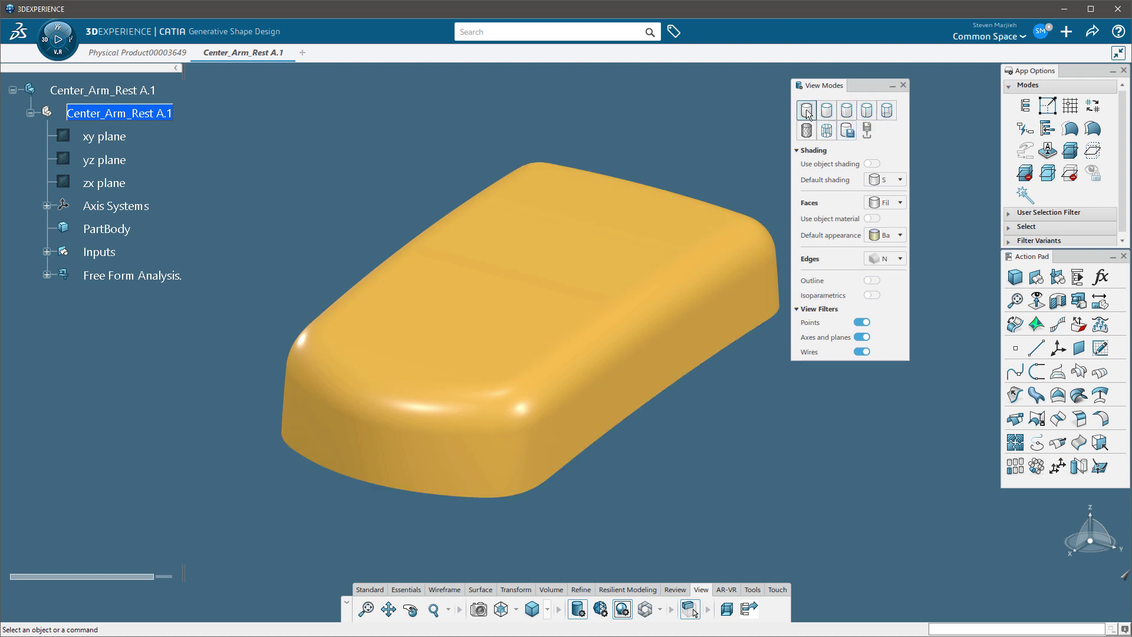
{"action": "mouse_move", "coordinate": [649, 271]}
{"action": "middle_mouse_down"}
{"action": "mouse_move", "coordinate": [627, 291]}
{"action": "mouse_move", "coordinate": [592, 384]}
{"action": "mouse_move", "coordinate": [500, 364]}
{"action": "middle_mouse_up"}
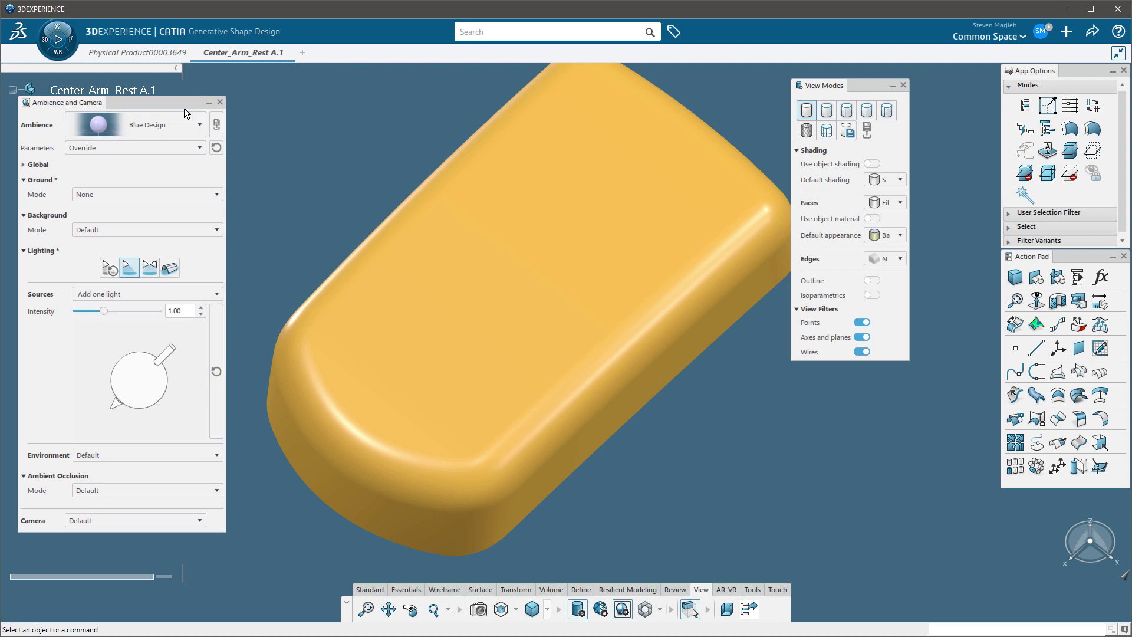
Close the Ambience and Camera panel with its close button
{"action": "left_click", "coordinate": [220, 102]}
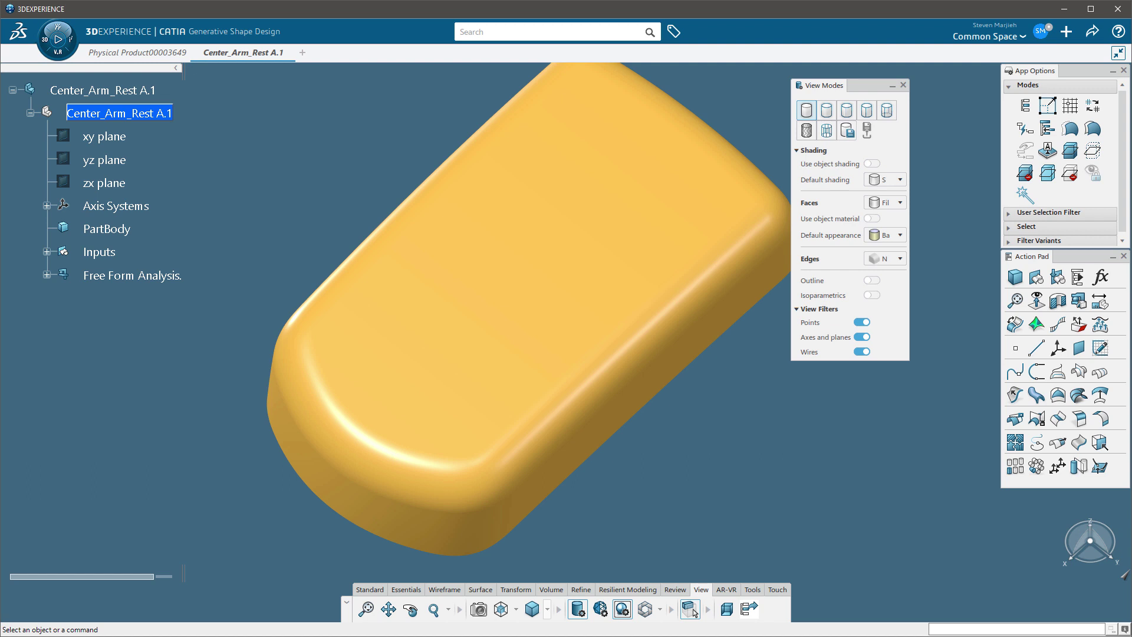
Apply the grey Dark Mirror ambience to the armrest and confirm it among the ambience presets
{"action": "left_click", "coordinate": [691, 609]}
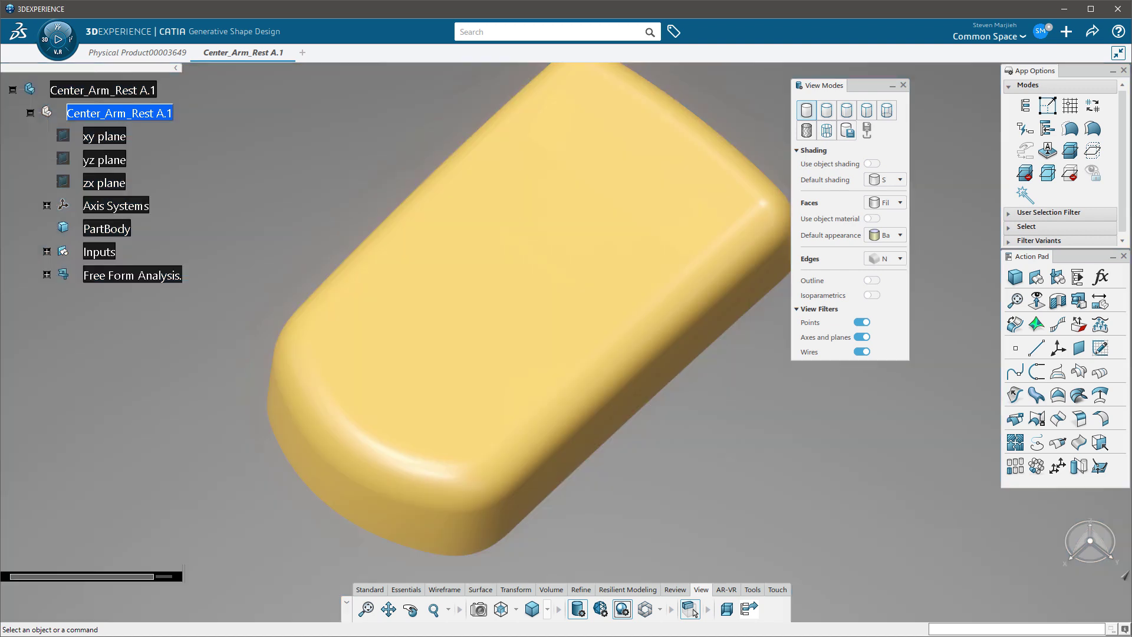
{"action": "middle_click_drag", "start_coordinate": [511, 373], "coordinate": [464, 318]}
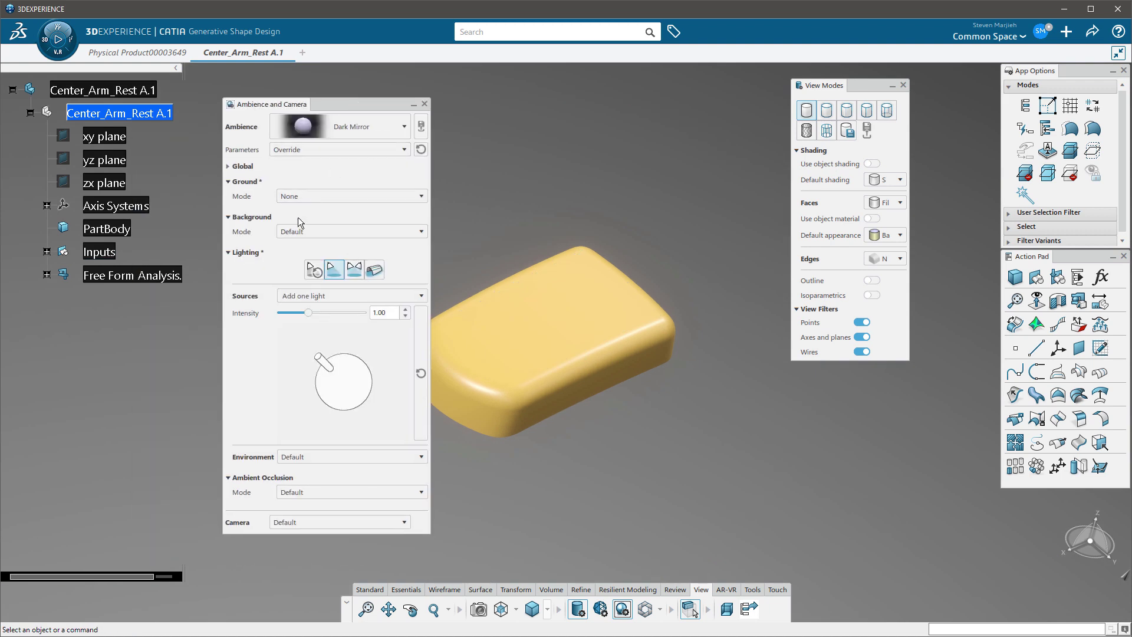
{"action": "left_click", "coordinate": [404, 127]}
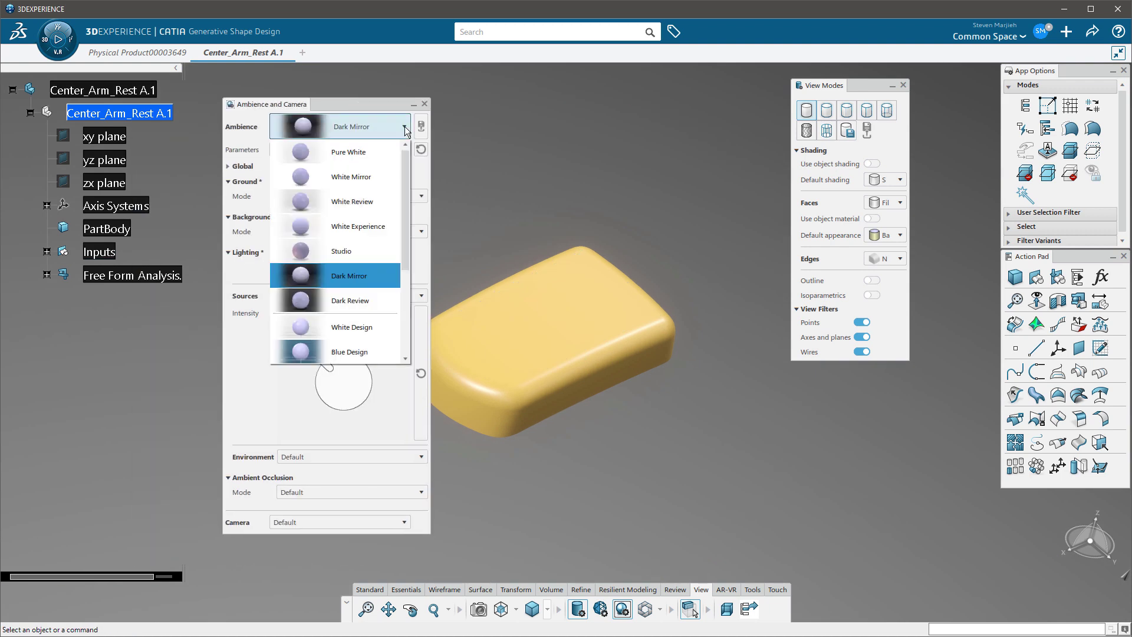
{"action": "left_click", "coordinate": [349, 275]}
Swing the single light toward the upper right, keeping the ambience parameters on Override
{"action": "left_click_drag", "start_coordinate": [321, 360], "coordinate": [309, 399]}
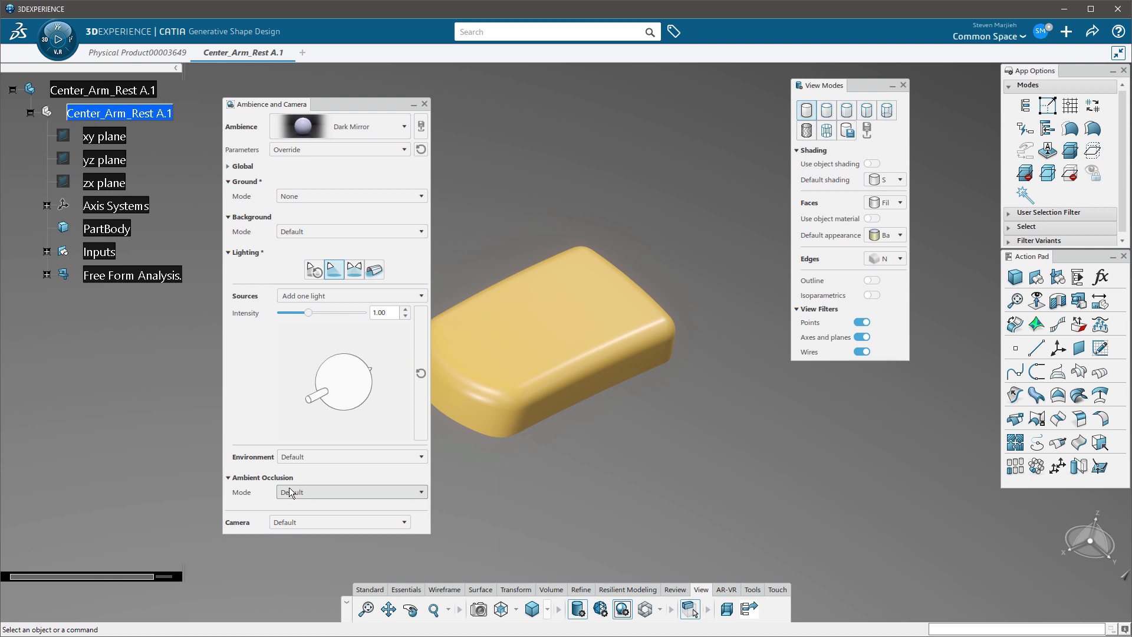
{"action": "left_click_drag", "start_coordinate": [311, 397], "coordinate": [371, 361]}
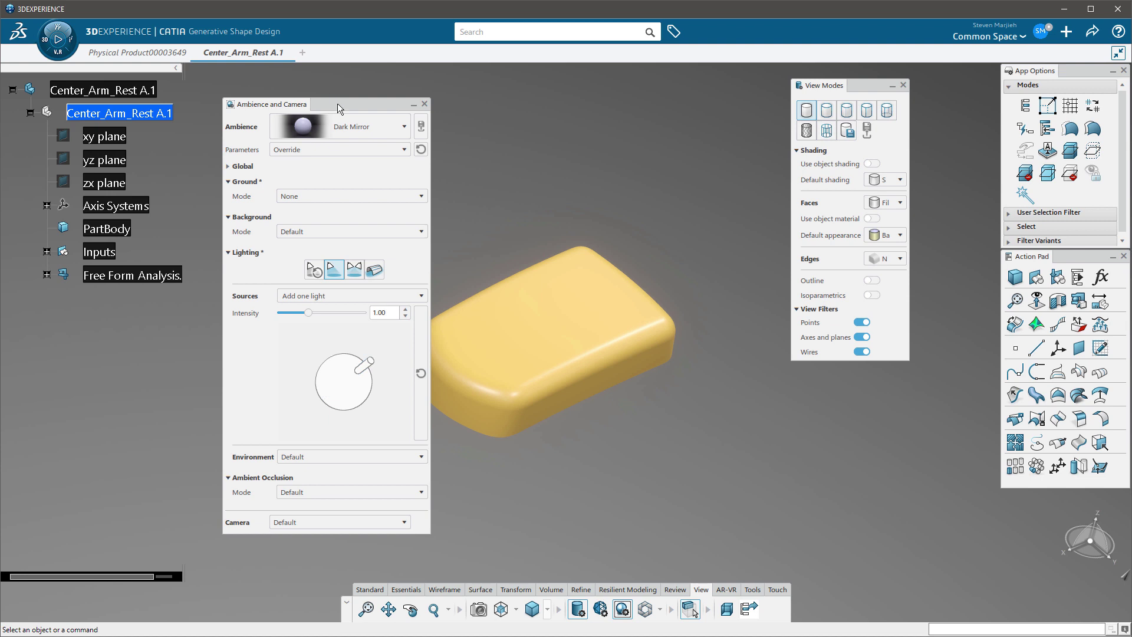
{"action": "left_click", "coordinate": [321, 148]}
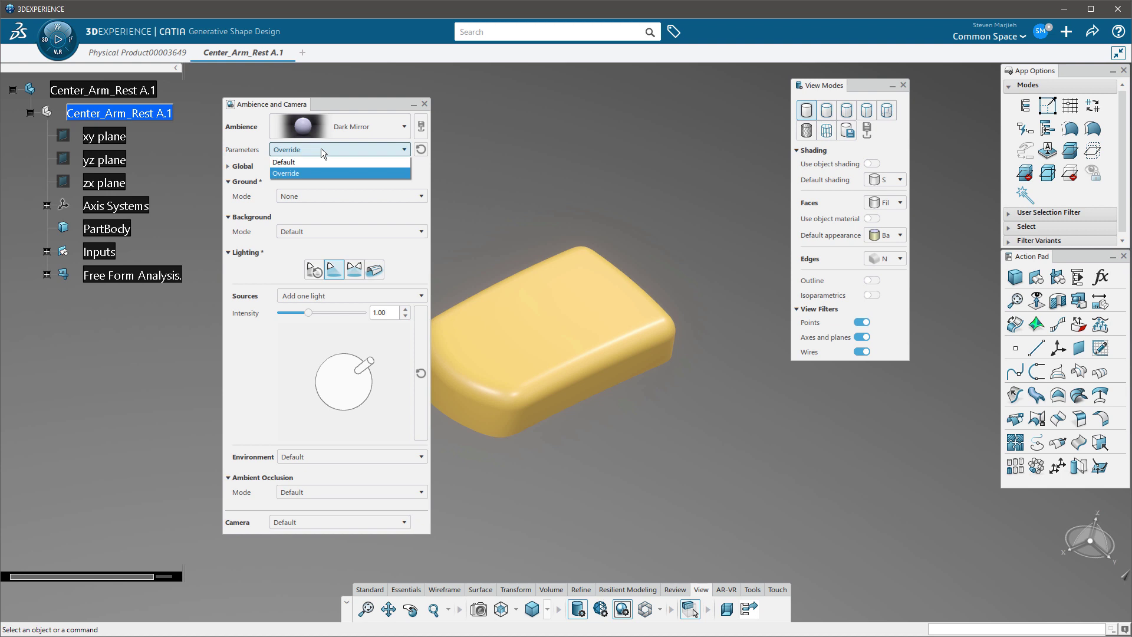
{"action": "left_click", "coordinate": [321, 149]}
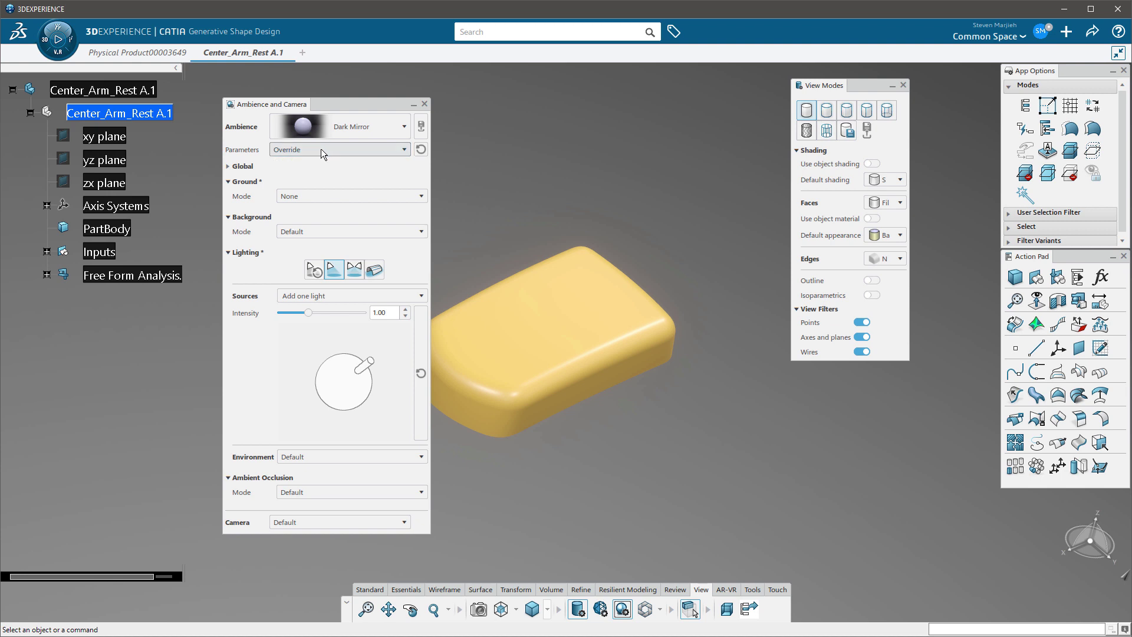